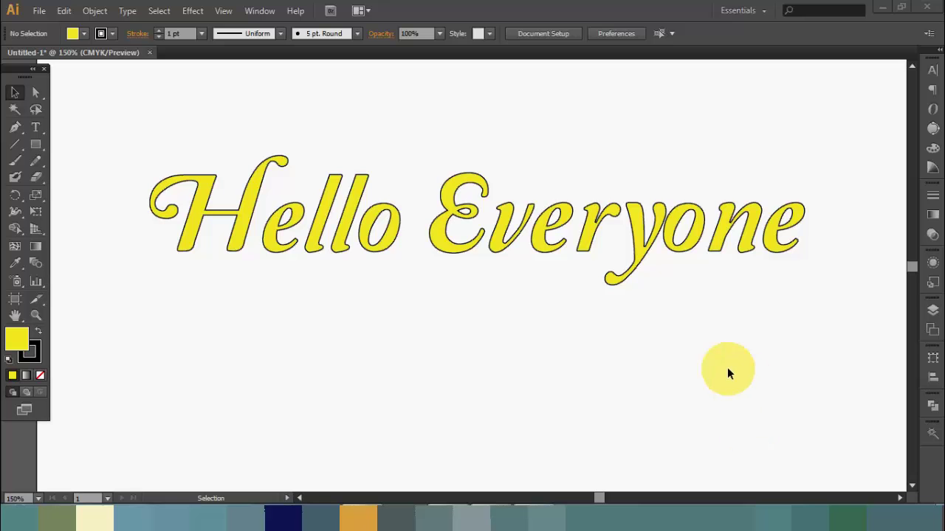
- Duplicate the Hello Everyone text directly below the original and shift both lines up the artboard
click(458, 219)
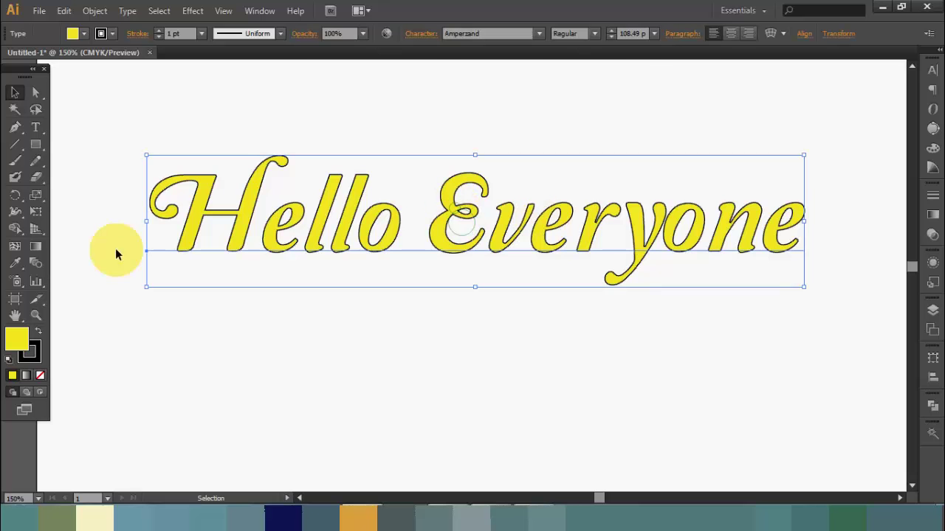
click(728, 334)
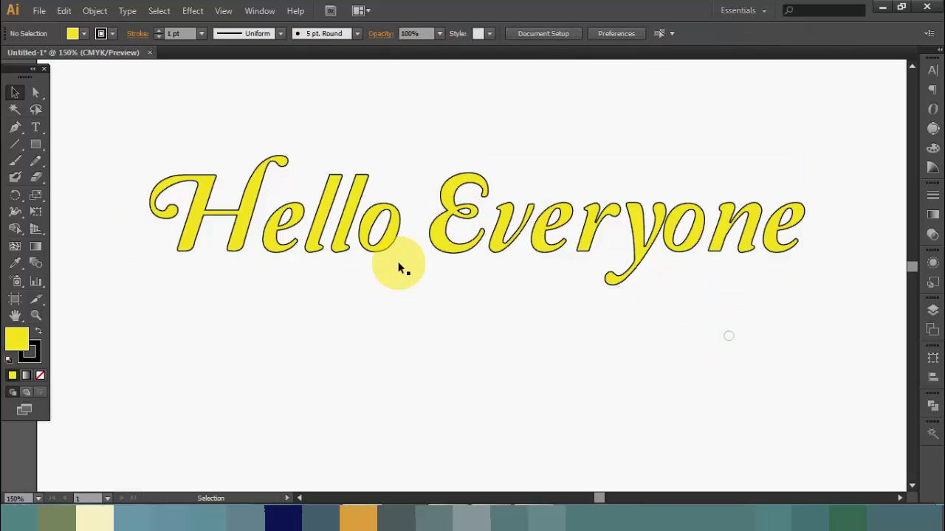
click(352, 252)
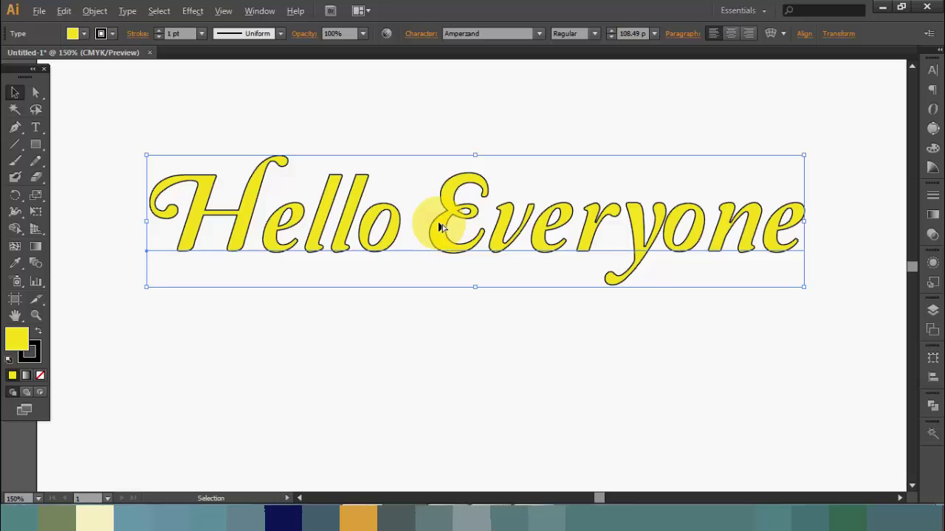
drag(437, 221, 454, 378)
drag(461, 240, 456, 191)
click(467, 255)
drag(464, 333, 466, 298)
click(831, 286)
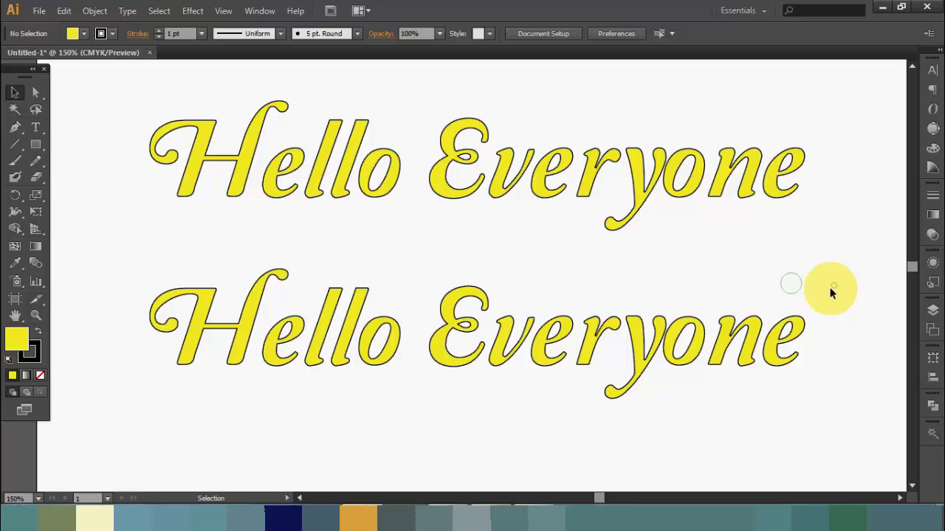
- Remove the stroke from the lower Hello Everyone copy, leaving only its yellow fill
click(704, 333)
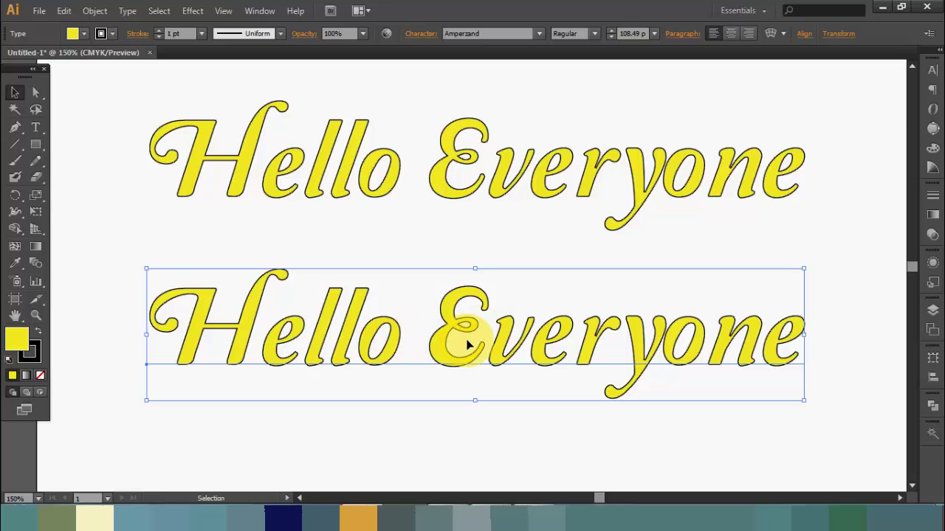
click(35, 357)
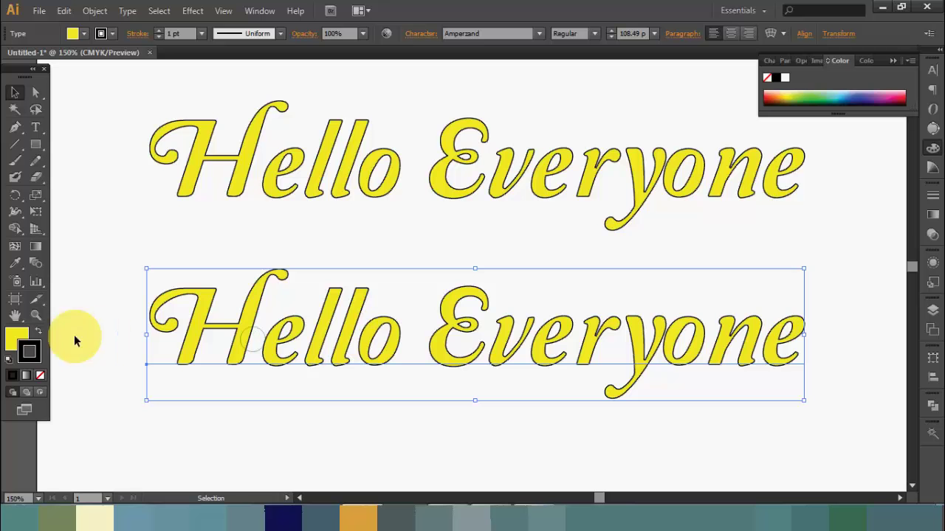
click(39, 375)
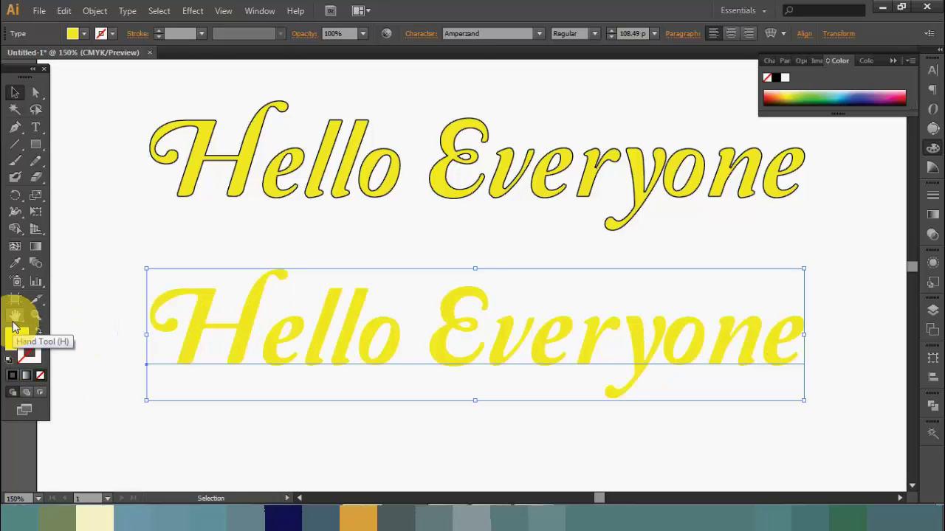
click(90, 330)
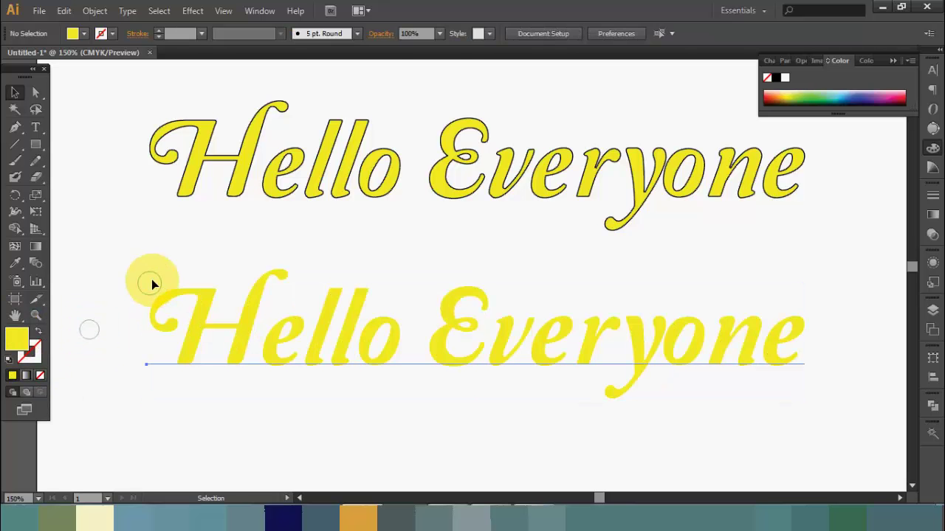
drag(151, 284, 379, 330)
key(ctrl+z)
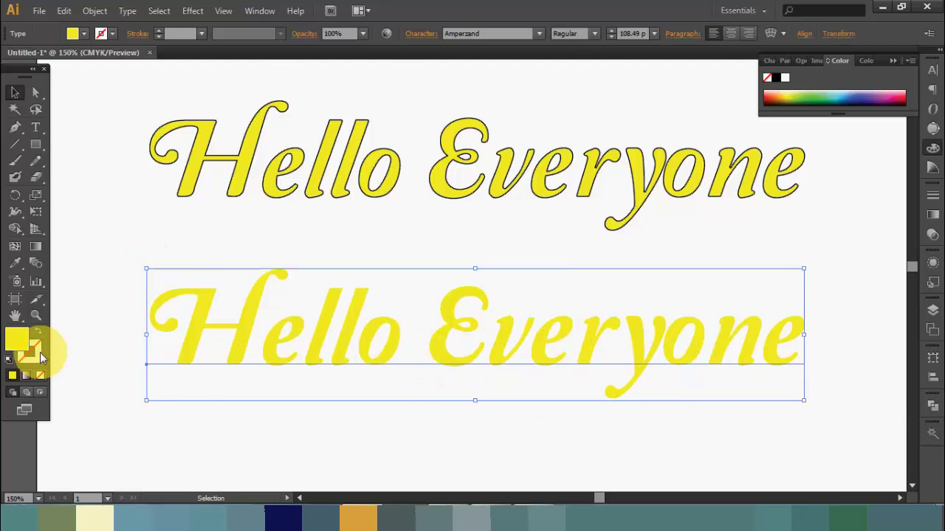
- Apply a black stroke to the lower text and raise its weight to 5 pt
click(110, 34)
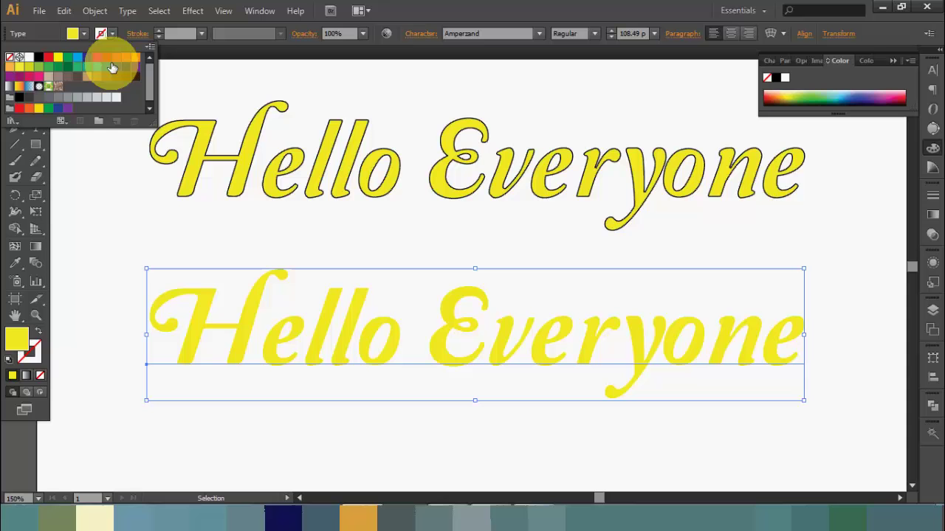
click(39, 58)
click(306, 248)
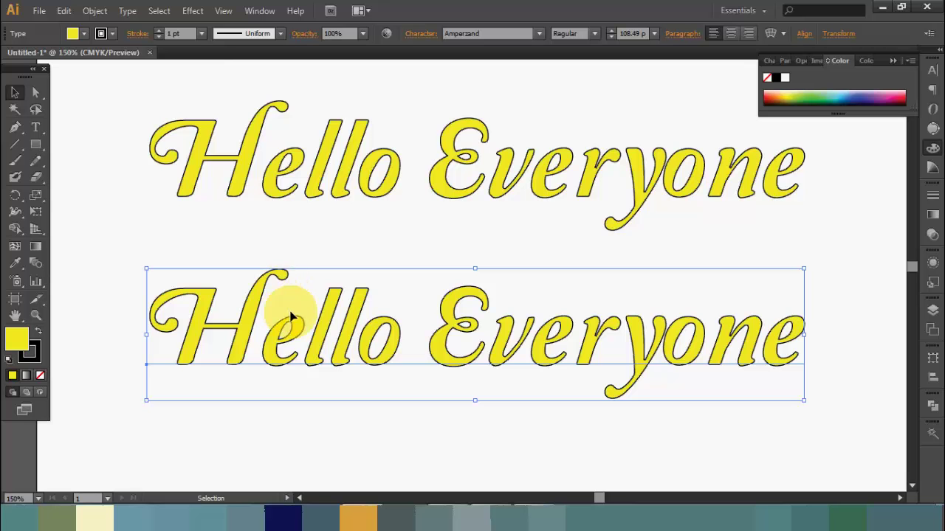
click(157, 31)
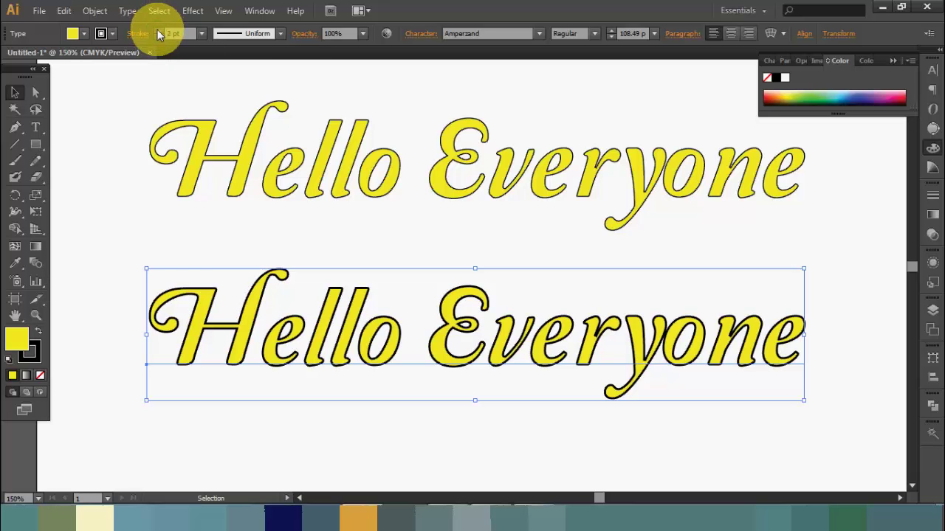
click(157, 31)
click(157, 31)
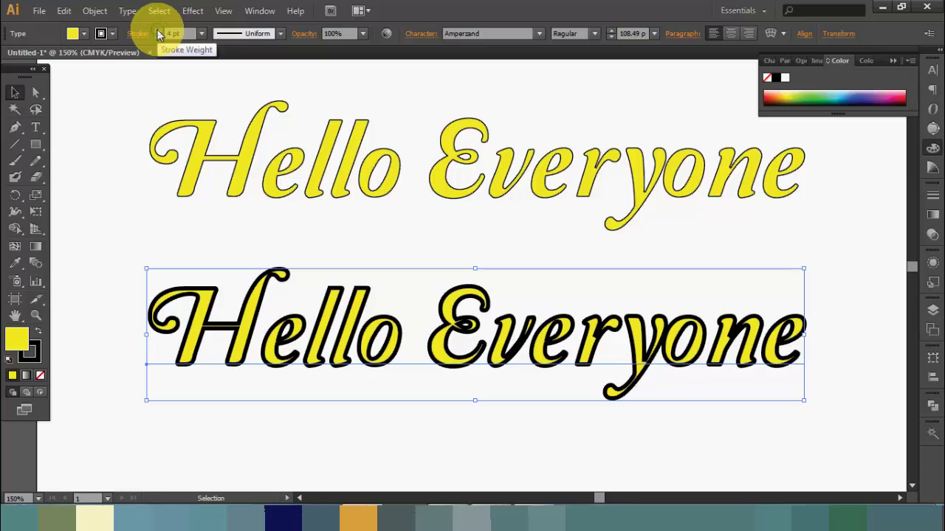
click(157, 31)
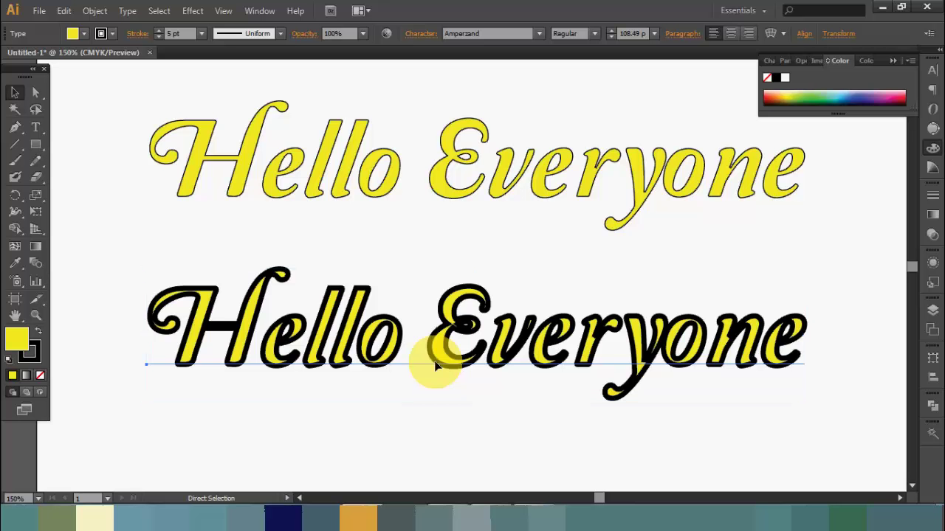
- Undo the stroke weight increases and the black stroke on the lower text
key(ctrl+z)
key(ctrl+z)
key(ctrl+z)
key(ctrl+z)
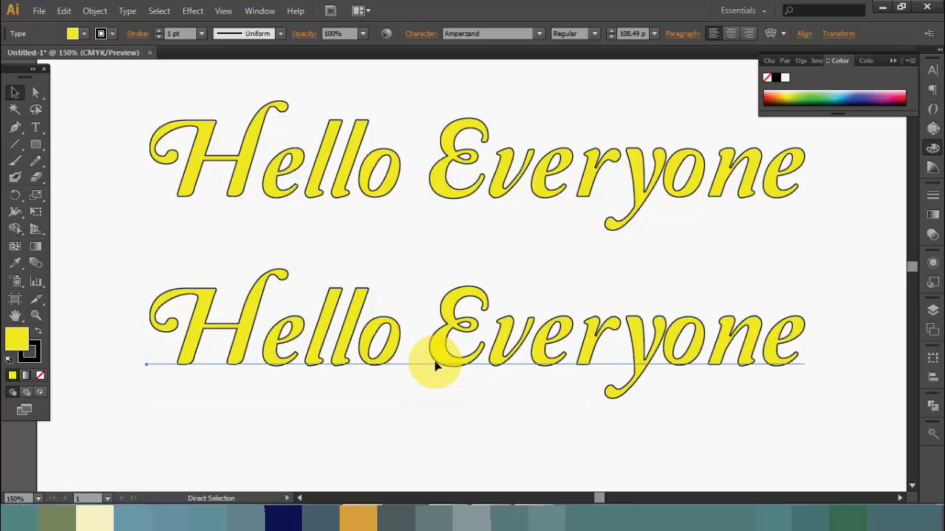
key(ctrl+z)
click(508, 421)
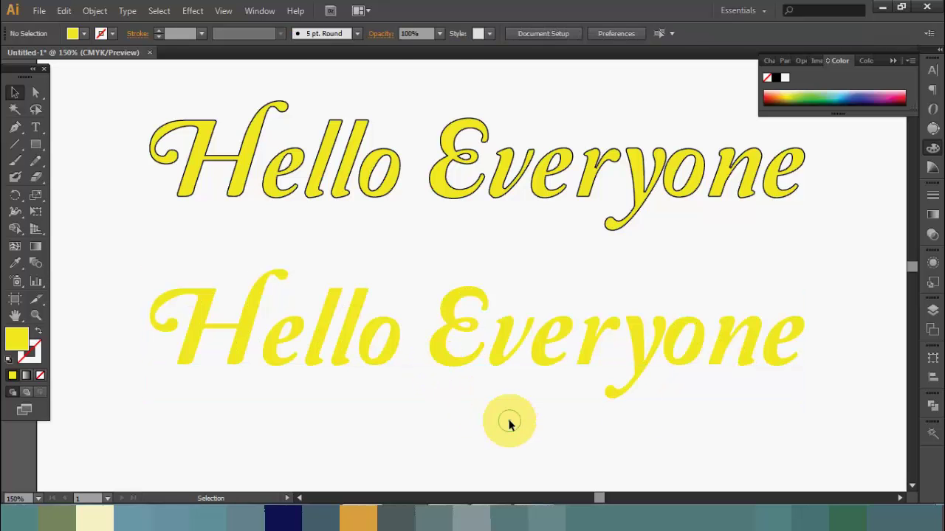
- Scale the lower text down proportionally about its centre to a font size of about 95 pt
click(700, 348)
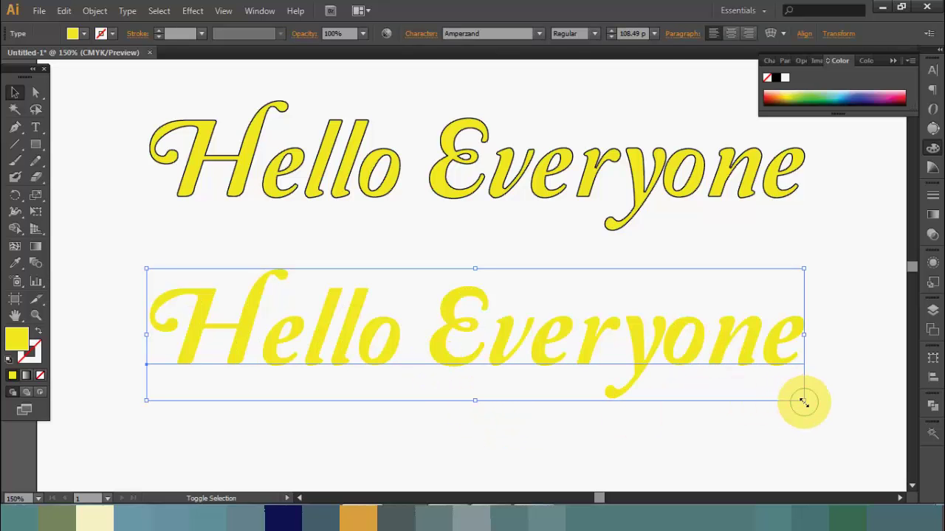
drag(804, 402, 771, 393)
click(764, 394)
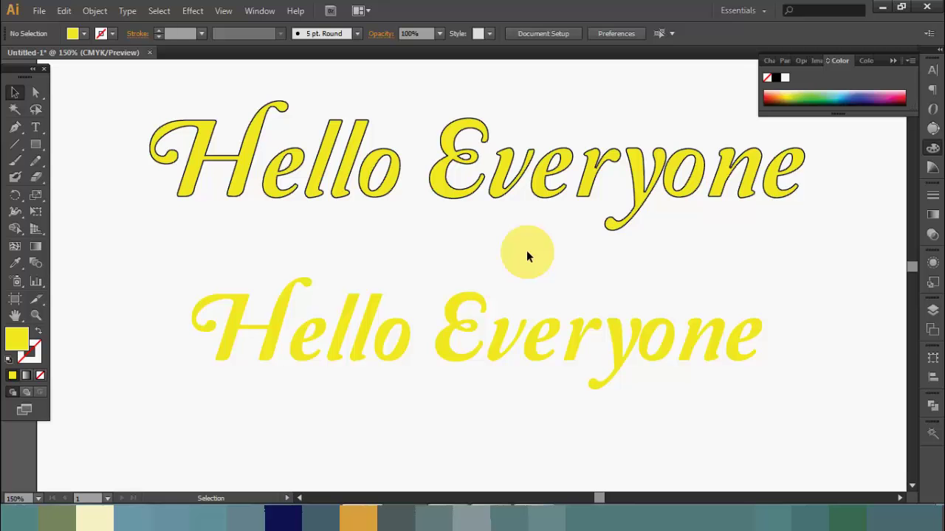
- Add a new black stroke to the lower text's object-level appearance
click(483, 352)
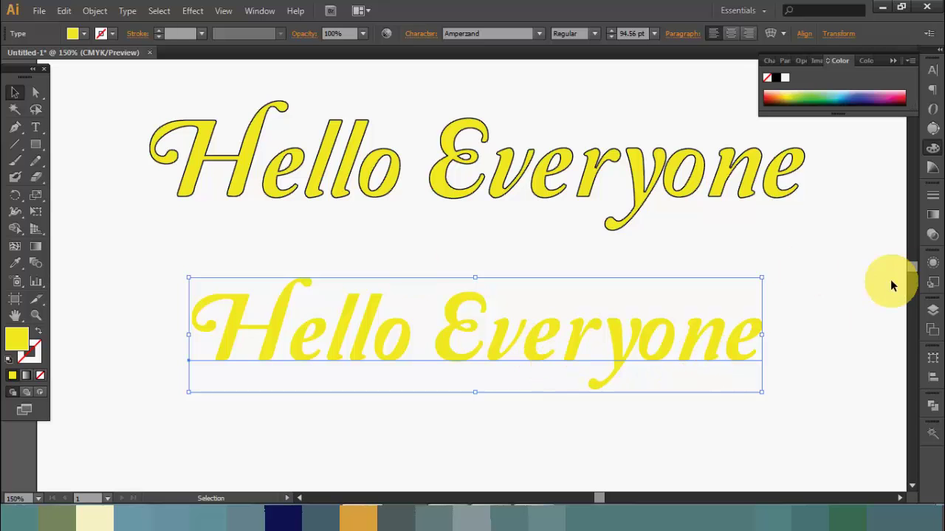
click(929, 267)
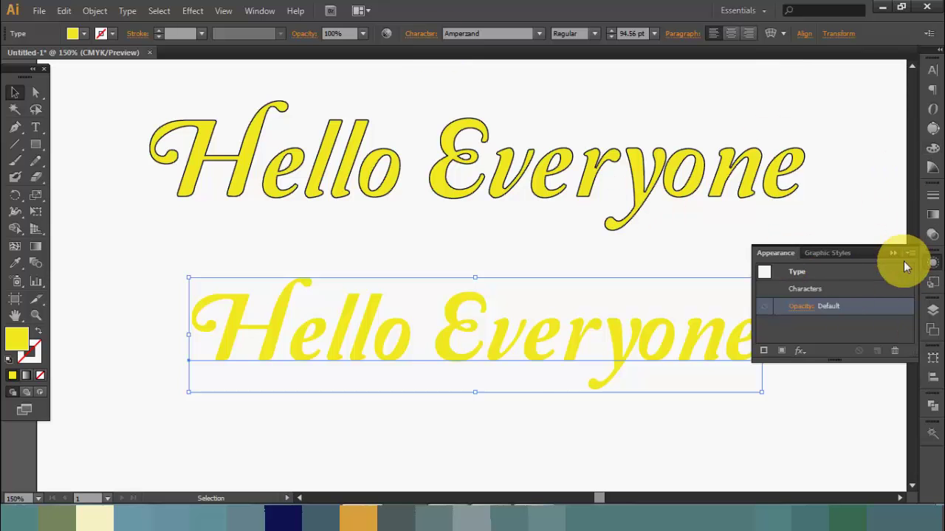
click(261, 11)
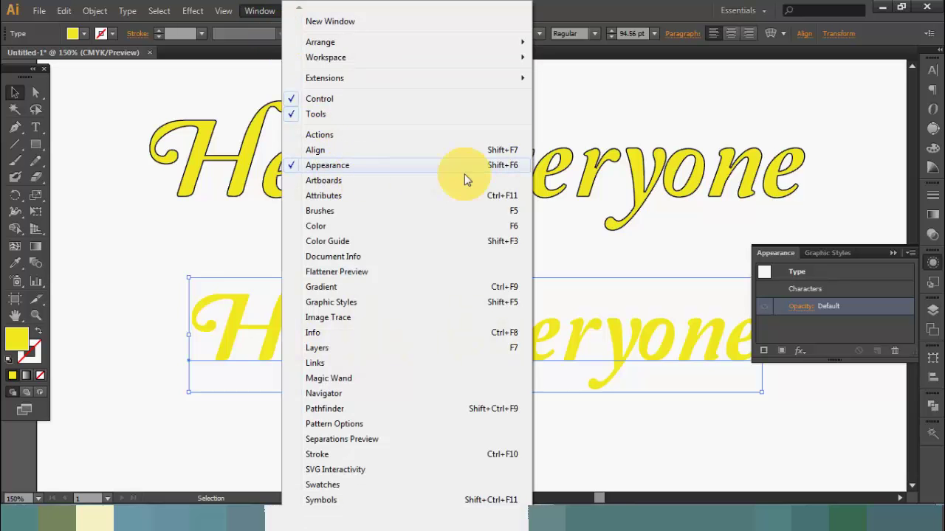
click(874, 255)
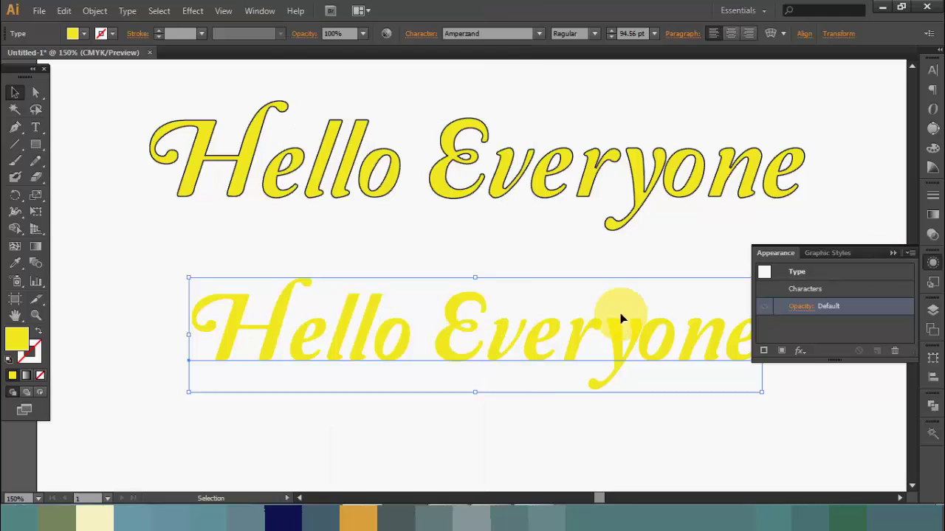
click(764, 352)
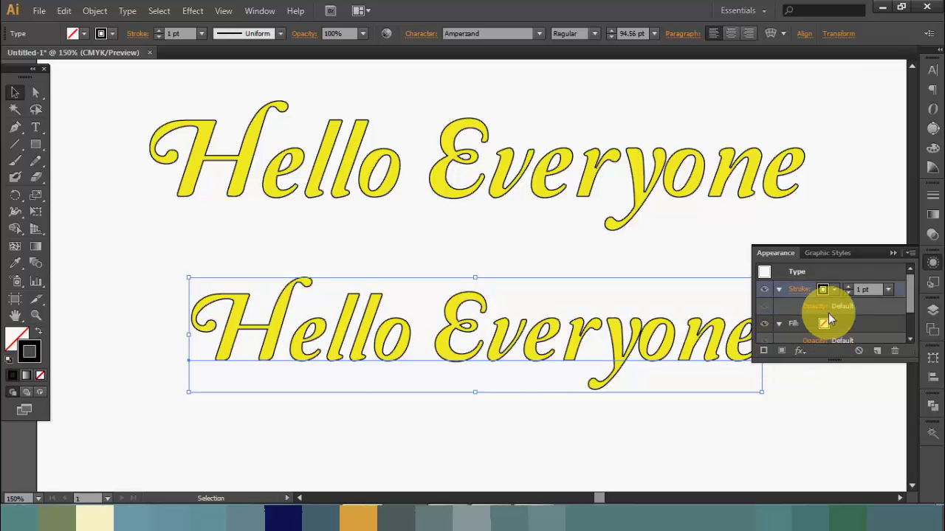
- Set the weight of the lower text's new appearance stroke to 5 pt
click(862, 291)
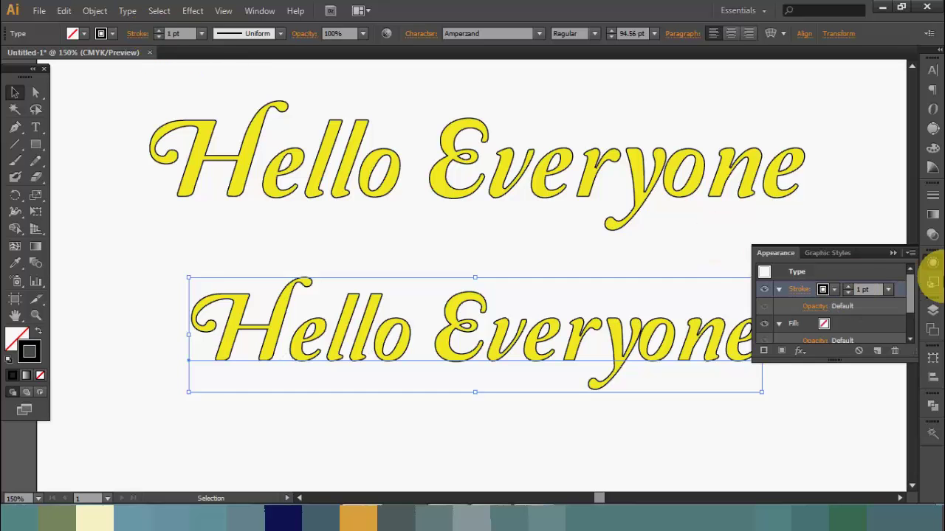
click(848, 285)
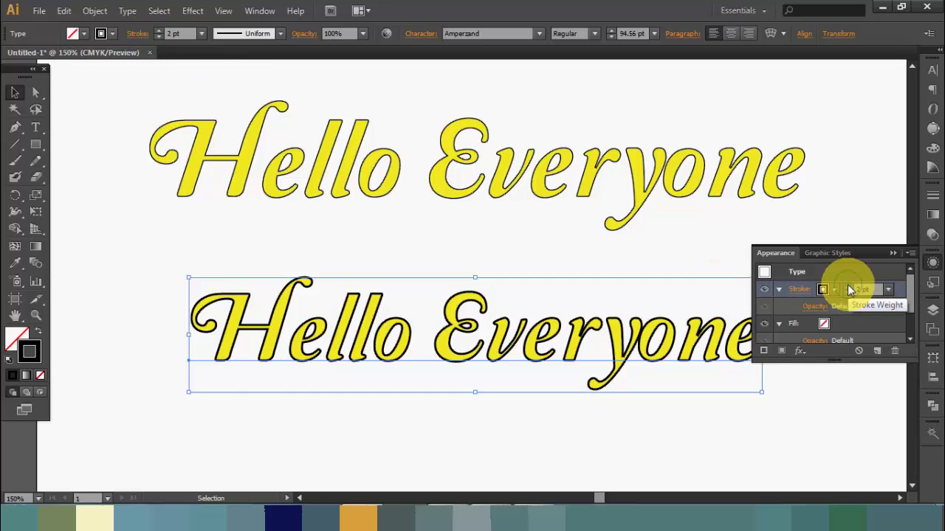
click(847, 287)
click(847, 287)
click(847, 288)
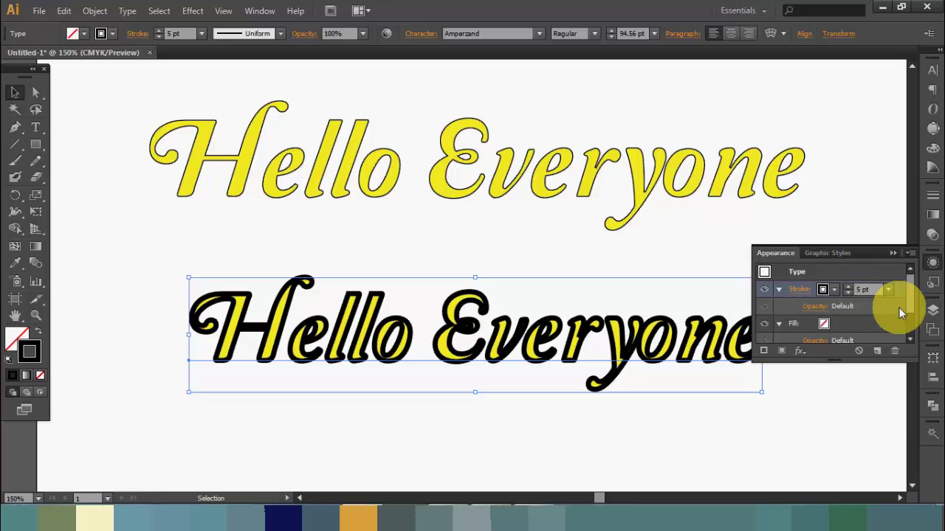
- Set the empty fill in the lower text's appearance to yellow
drag(907, 295, 911, 312)
click(828, 297)
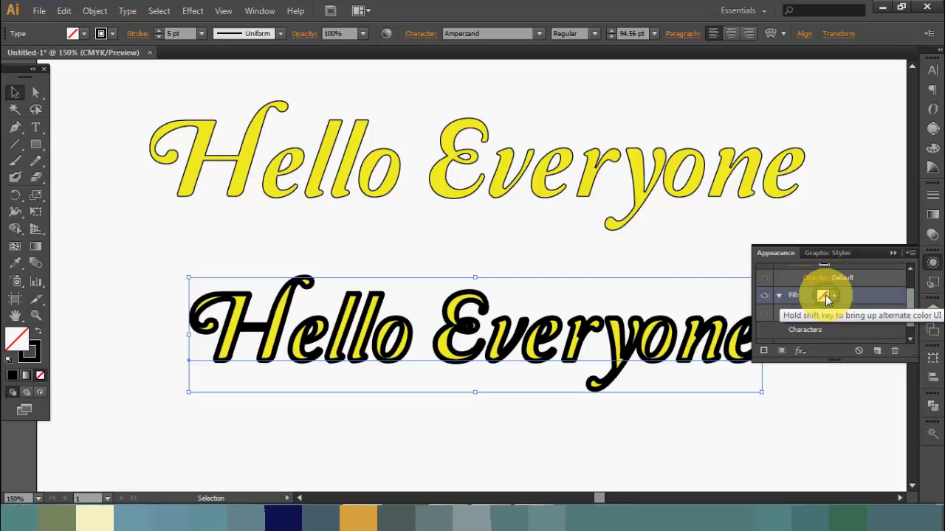
click(835, 302)
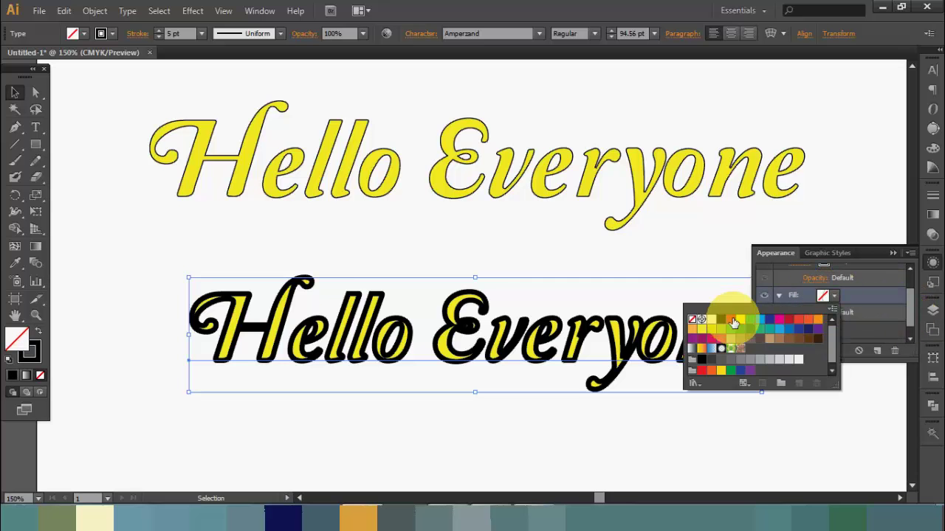
click(741, 323)
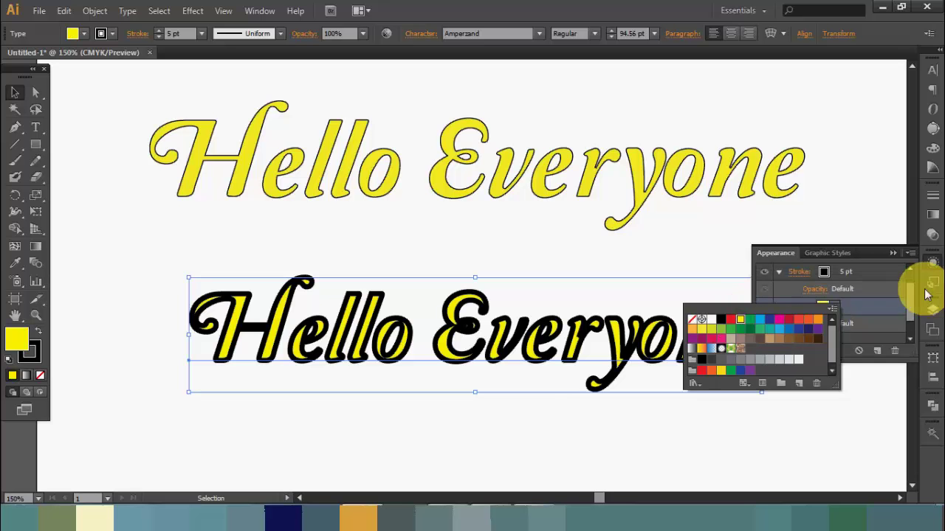
- Move the yellow fill above the stroke in the lower text's appearance order and deselect the text
click(909, 308)
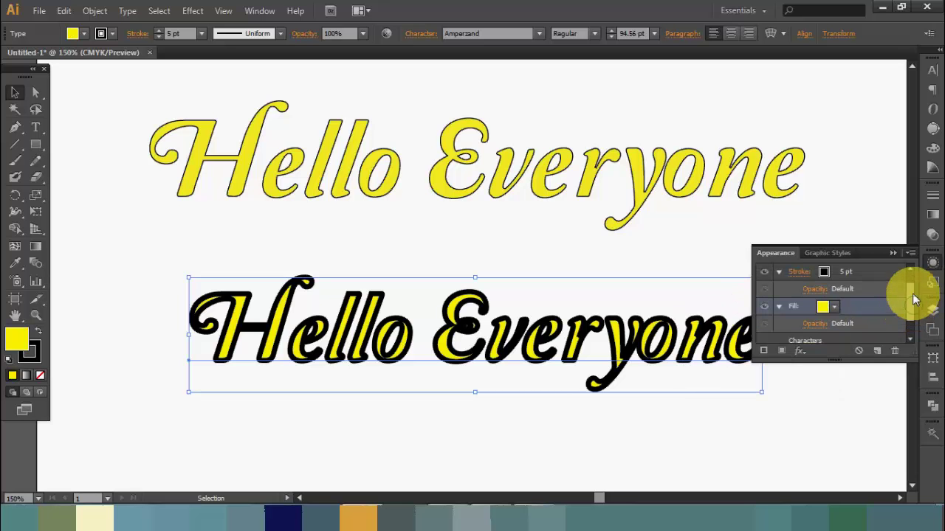
scroll(911, 318, down, 2)
drag(913, 329, 907, 276)
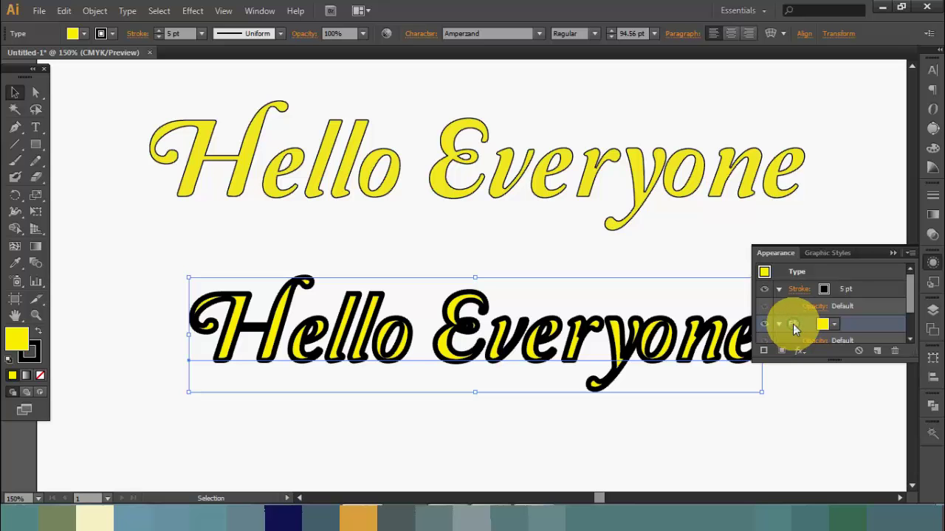
mouse_move(793, 324)
mouse_down()
mouse_move(784, 313)
mouse_move(791, 286)
mouse_up()
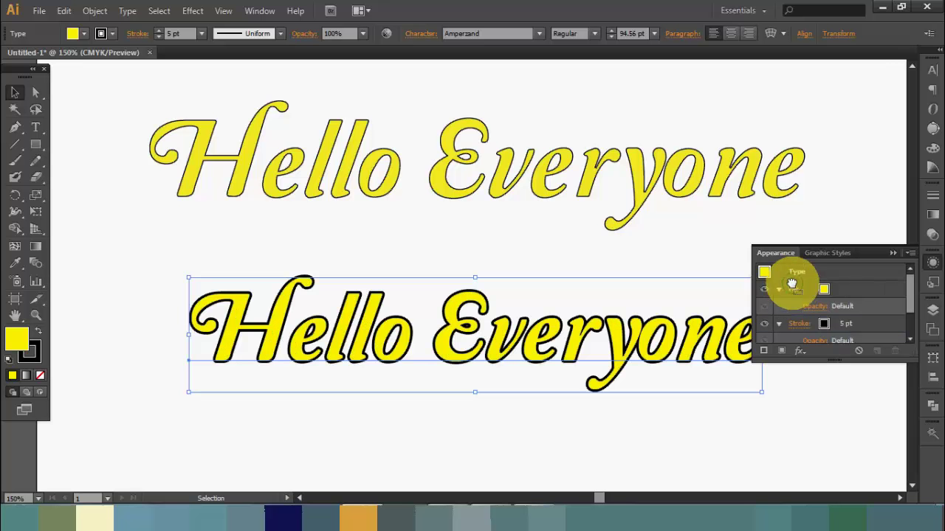
click(890, 258)
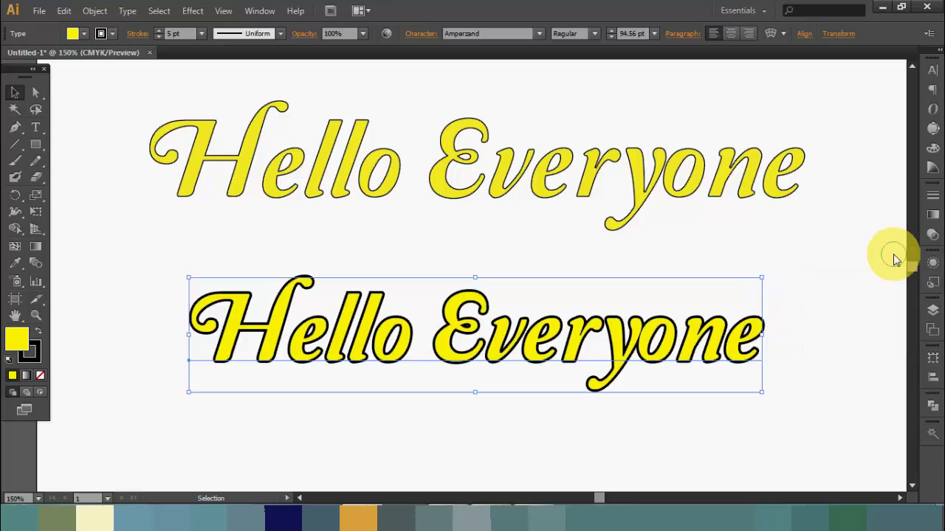
click(860, 328)
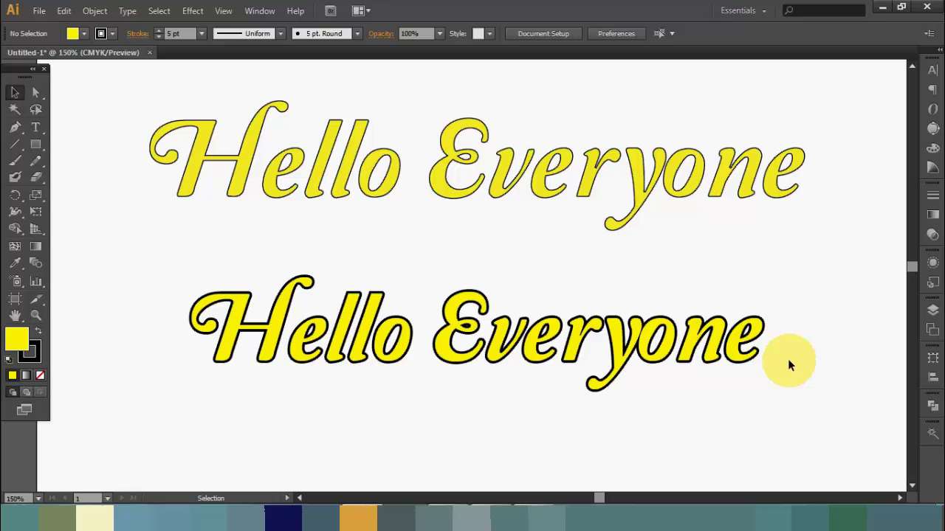
- Set the weight of the lower text's appearance stroke to 9 pt and deselect the text
click(580, 333)
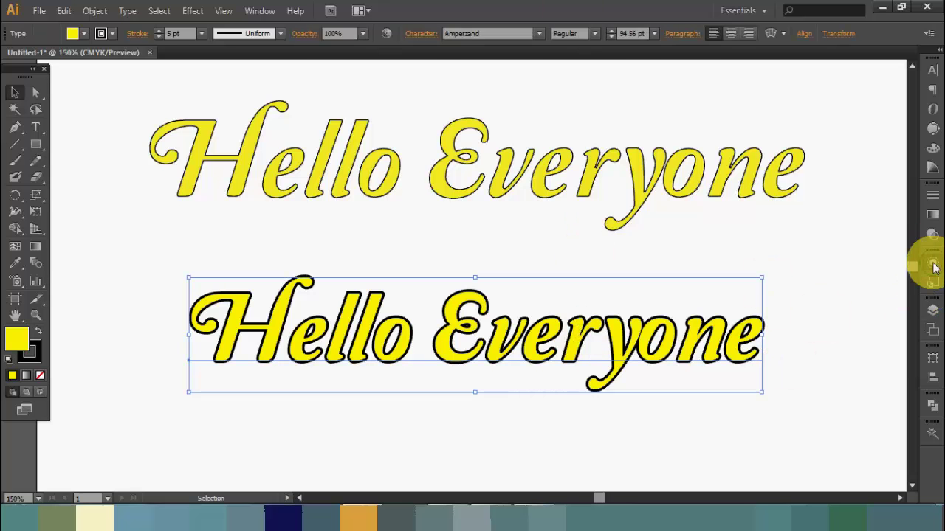
click(932, 263)
click(821, 325)
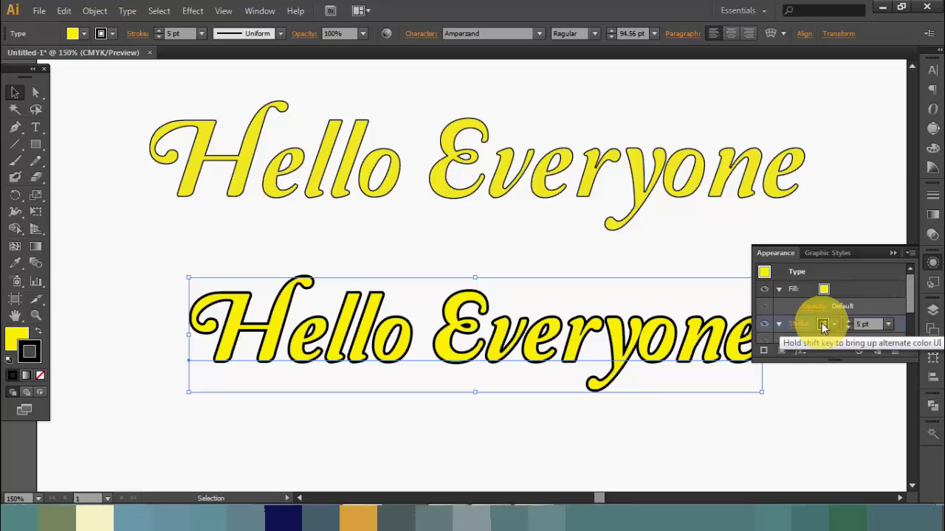
click(853, 322)
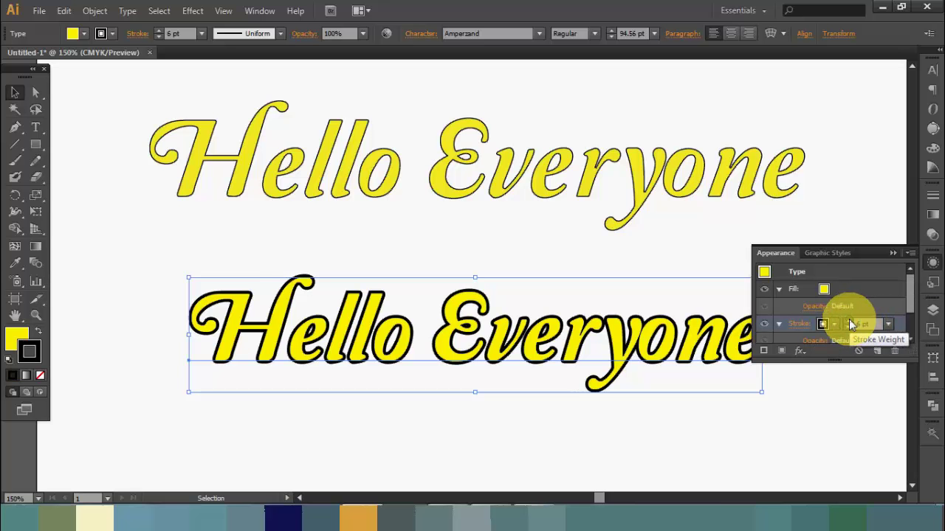
click(851, 322)
click(850, 322)
click(850, 322)
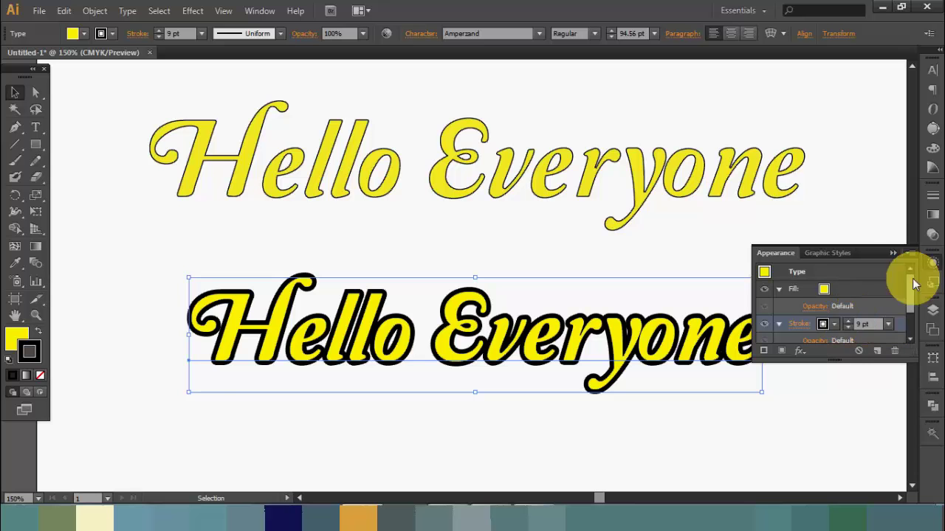
click(894, 253)
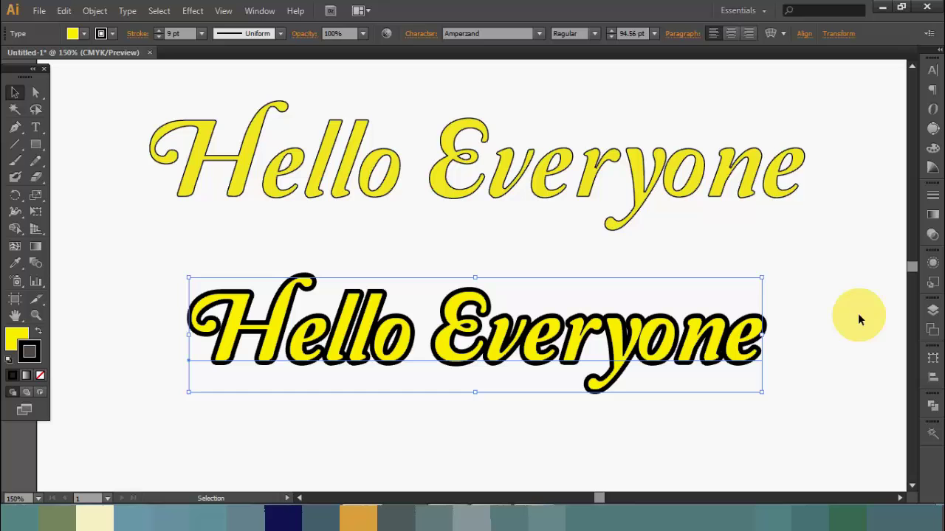
click(838, 311)
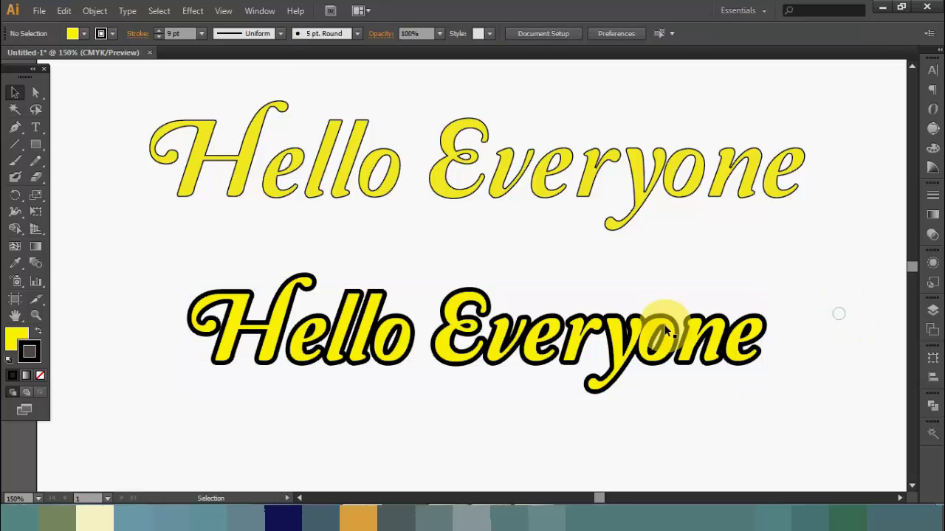
- Duplicate the black-outlined yellow text beneath itself and remove the copy's stroke, leaving a clear gap between the two
drag(817, 302, 801, 253)
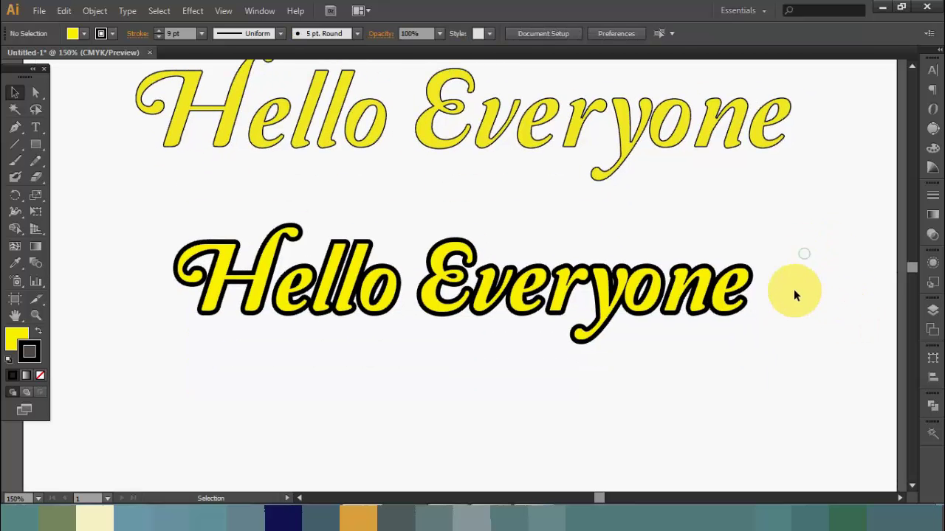
drag(693, 309, 664, 383)
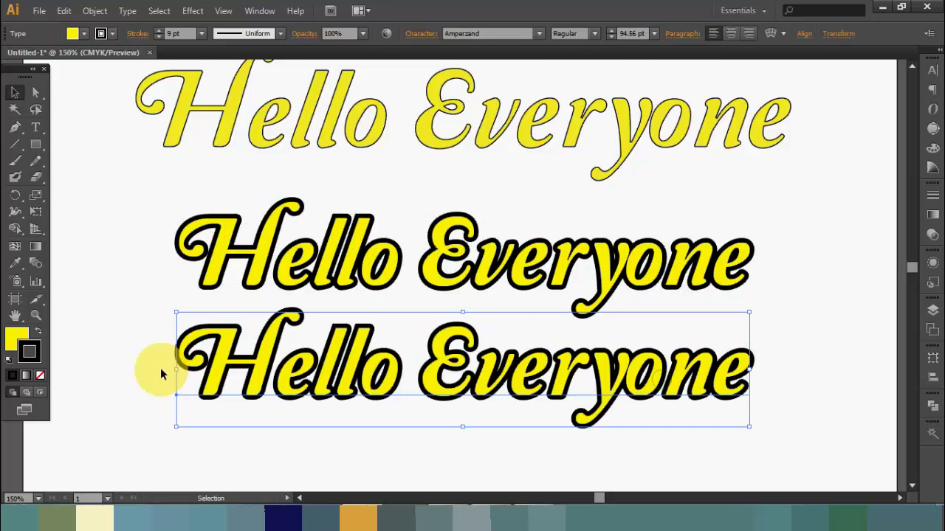
click(39, 376)
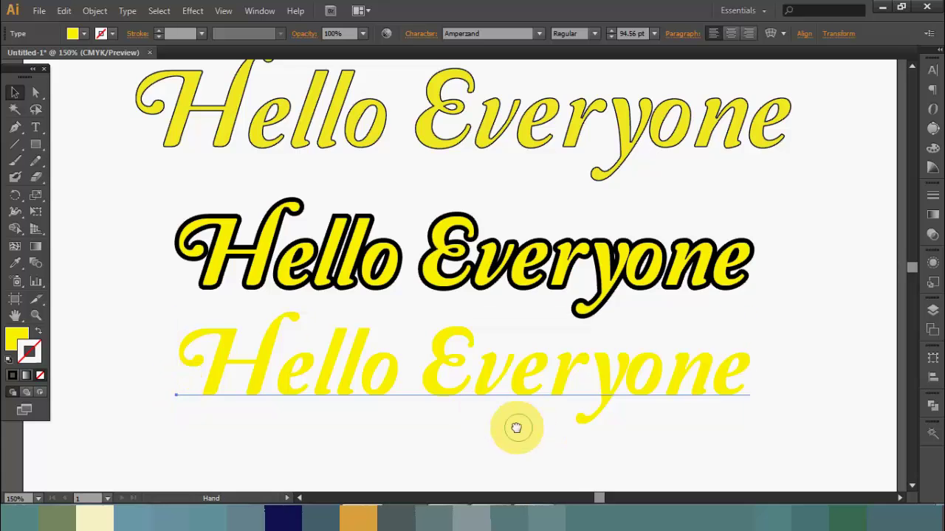
drag(516, 428, 508, 381)
drag(507, 347, 508, 375)
click(770, 331)
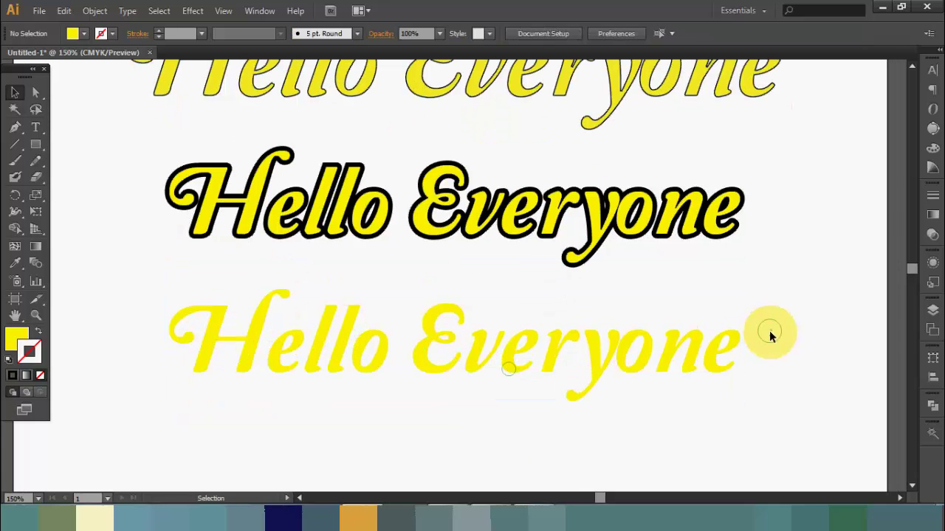
- Copy the unstroked yellow text, paste copies exactly in place so they stack on the original, and deselect
click(697, 353)
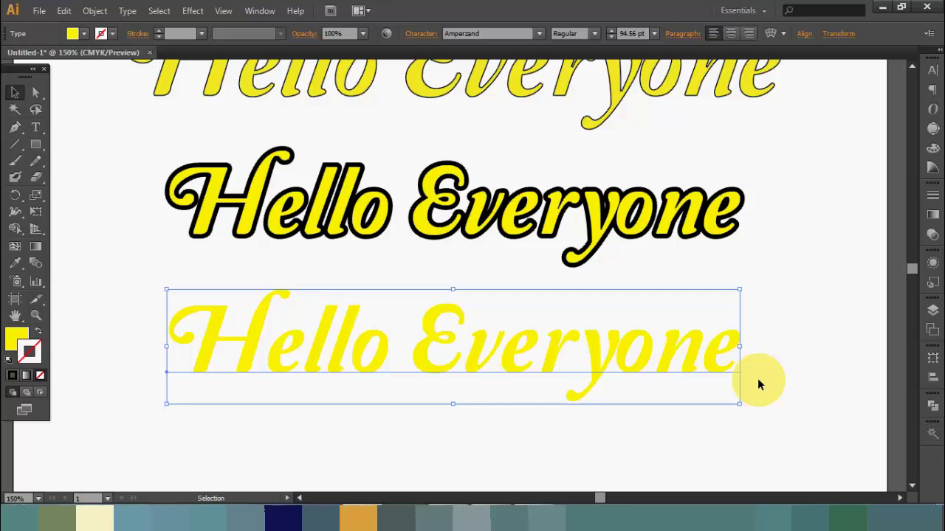
key(a)
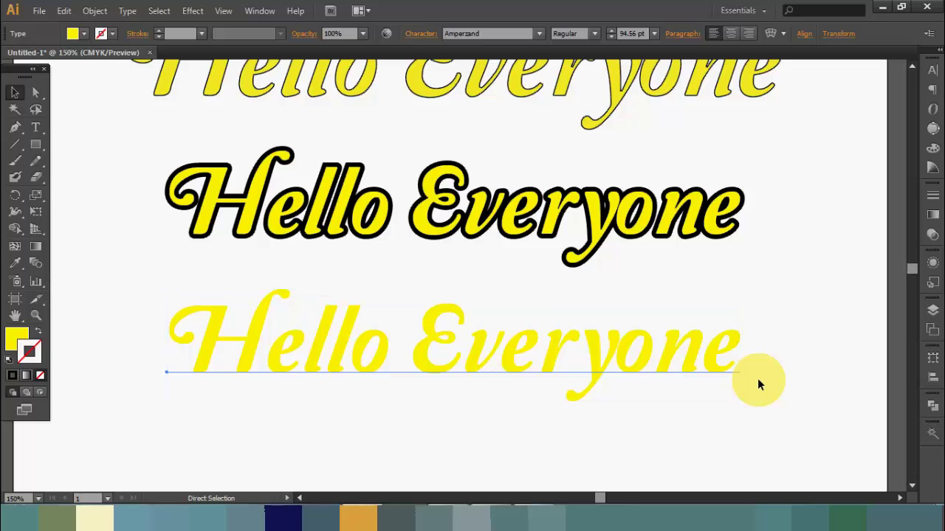
key(v)
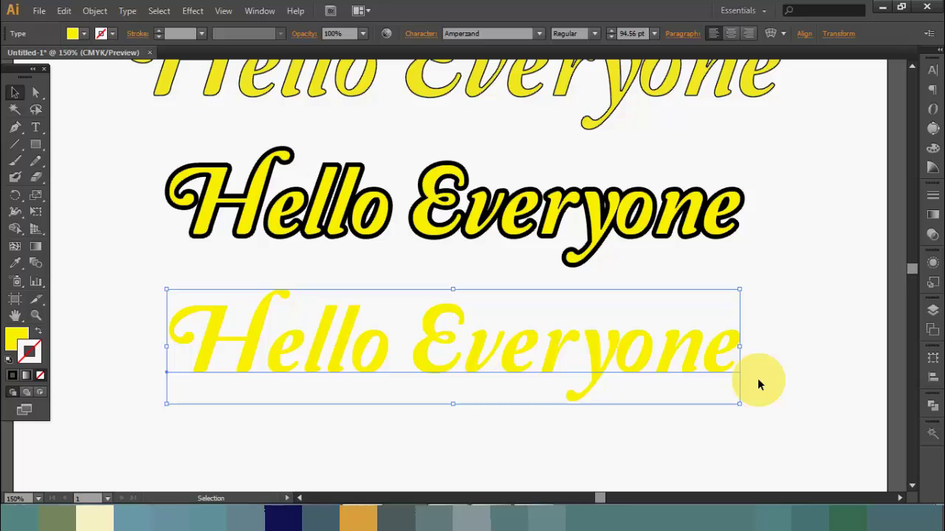
key(a)
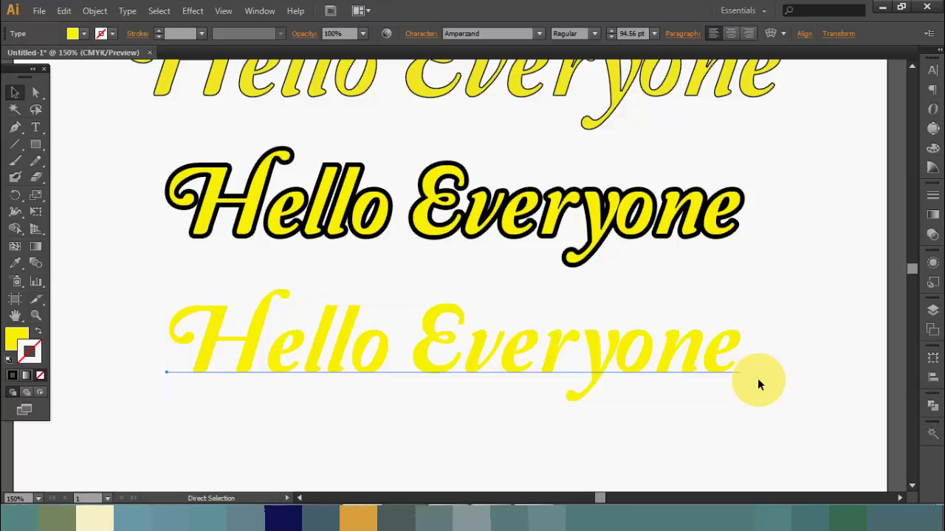
key(v)
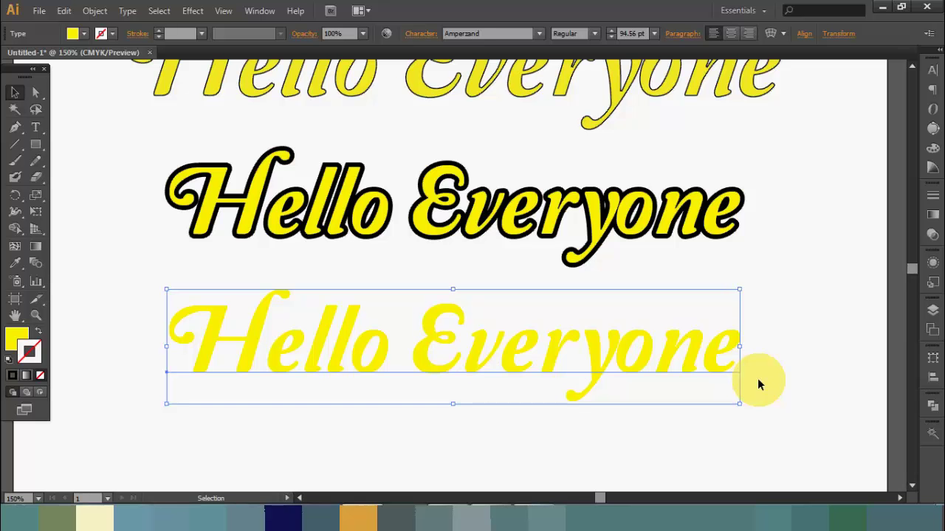
click(760, 375)
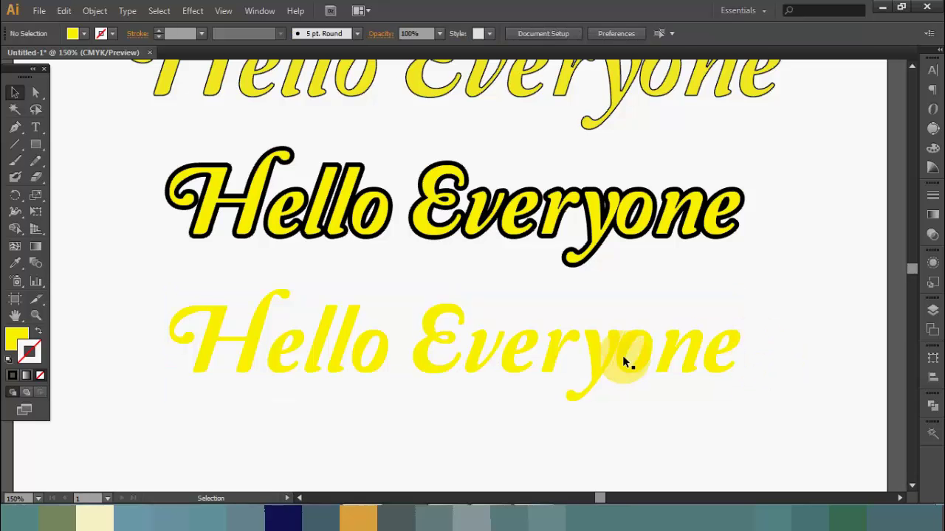
- Pull the stacked copies of the unstroked yellow text apart, undo the moves and deselect
drag(614, 356, 420, 355)
click(741, 428)
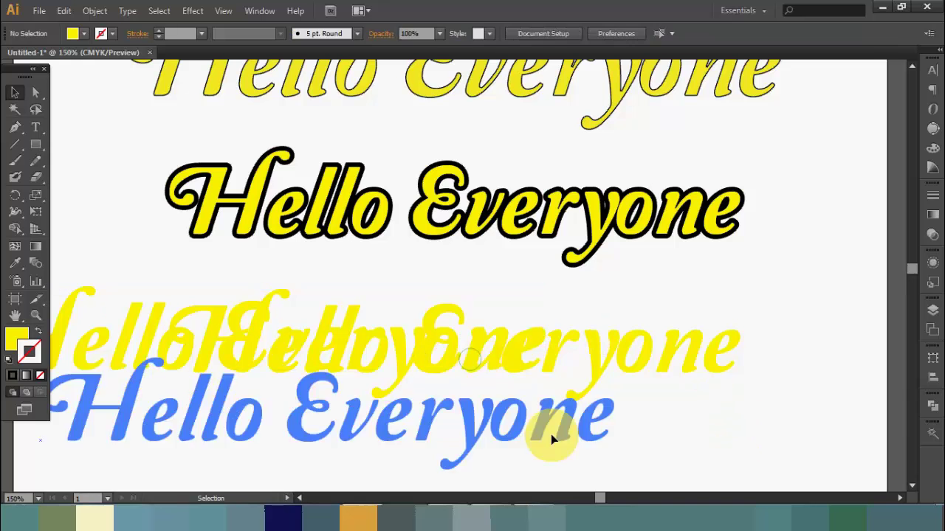
drag(553, 435, 614, 460)
click(822, 436)
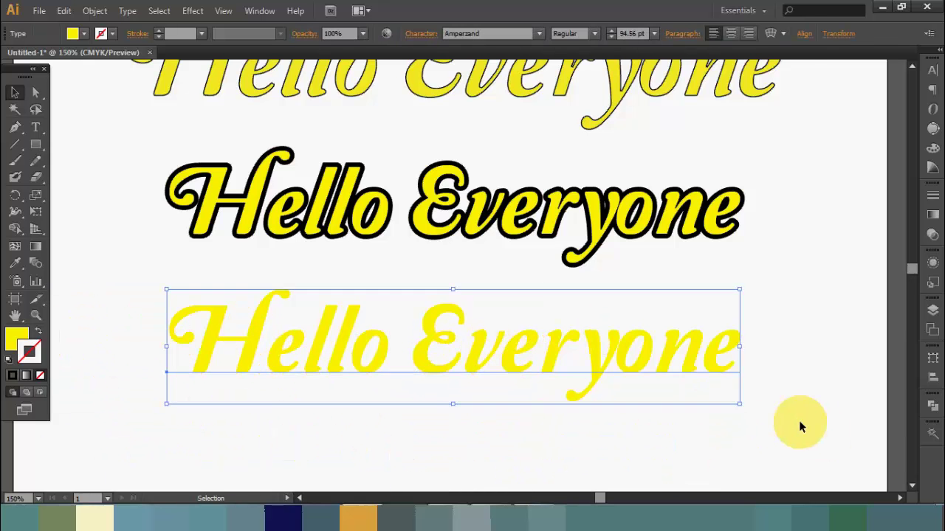
click(800, 423)
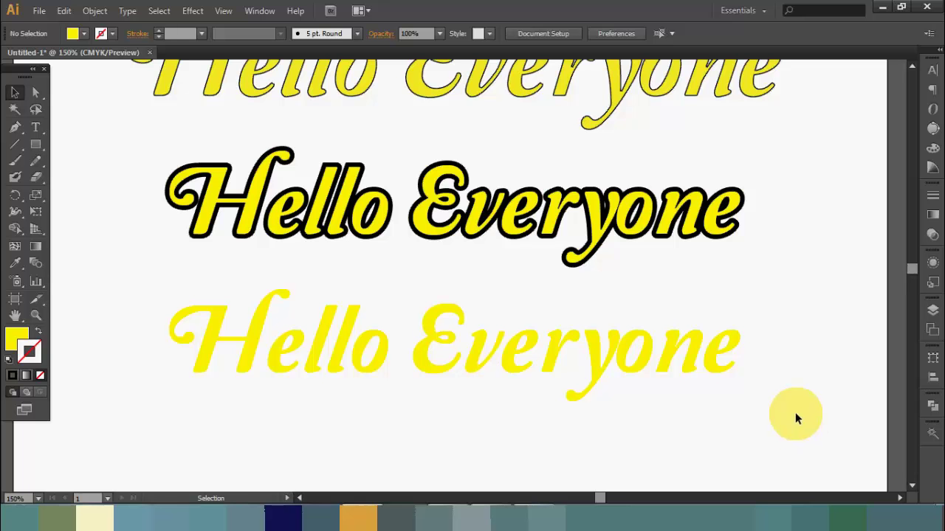
- Swap fill and stroke on the stacked copy behind the front yellow text and set its stroke color to black
click(773, 426)
drag(804, 422, 648, 277)
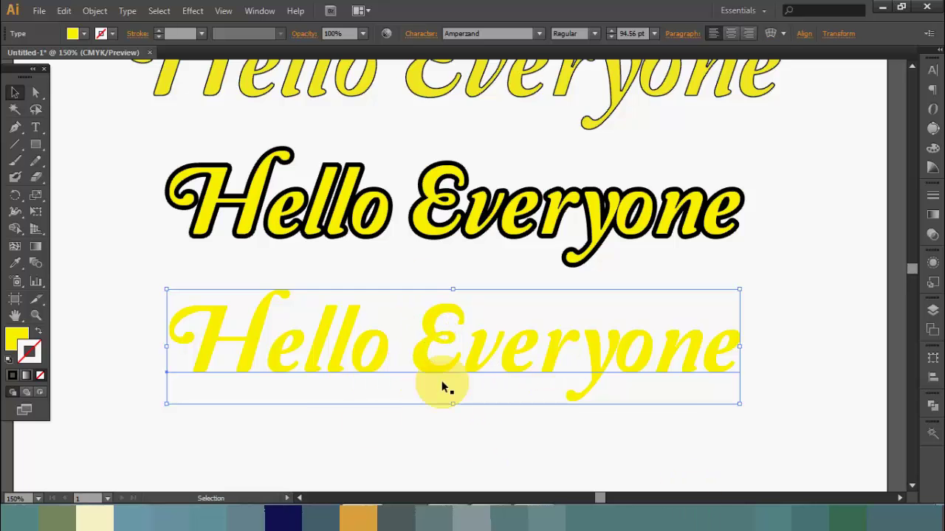
click(38, 334)
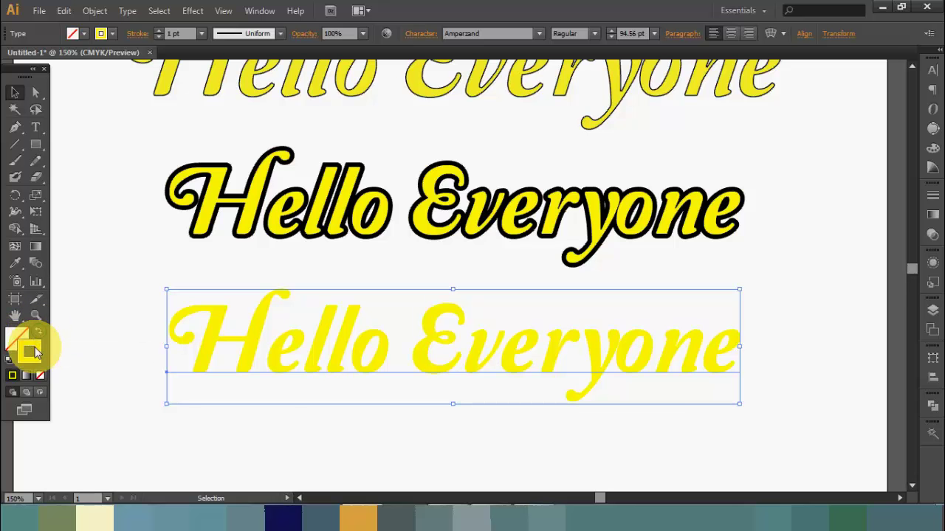
double_click(22, 338)
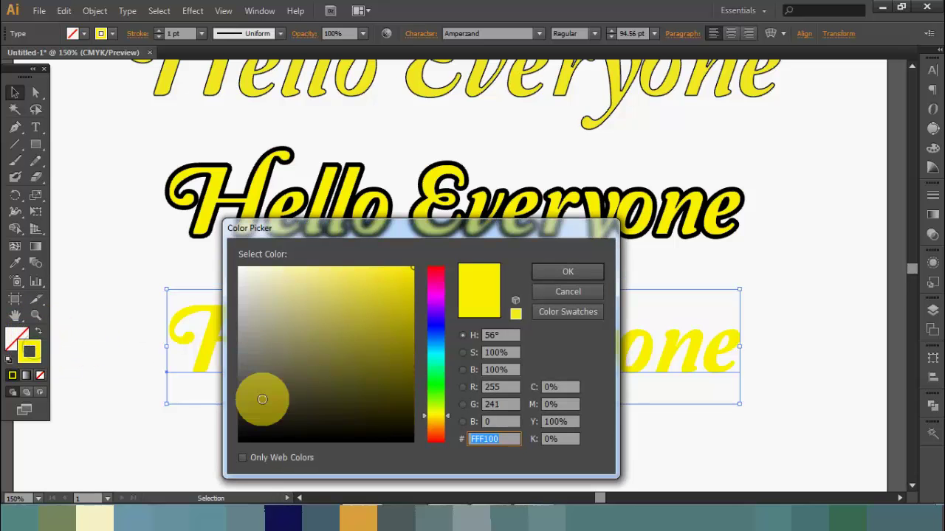
drag(264, 395, 228, 448)
click(568, 274)
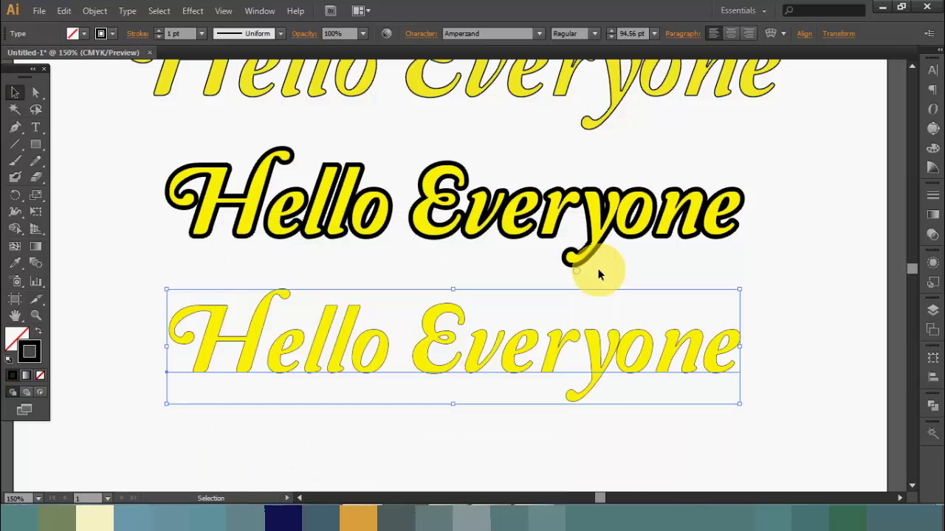
- Set the black stroke weight of the copy behind the front yellow text to 9 pt and deselect
click(157, 31)
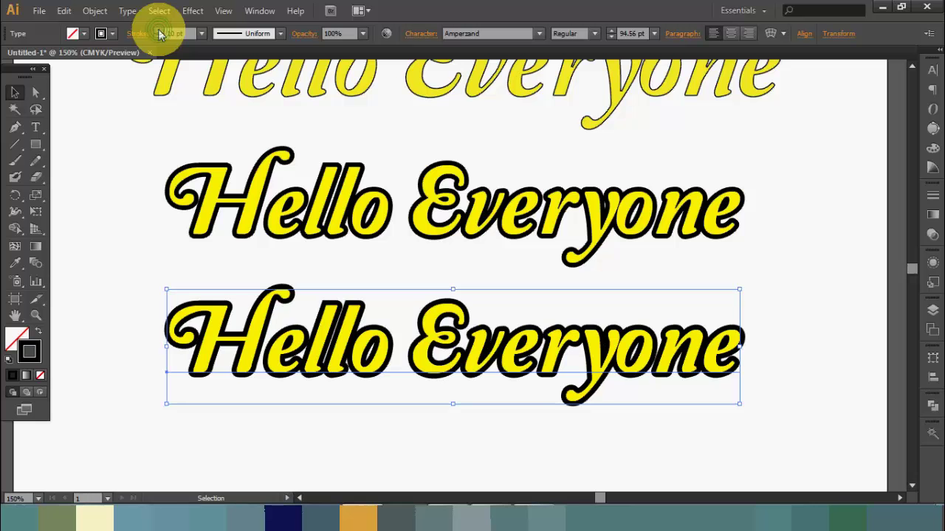
click(159, 30)
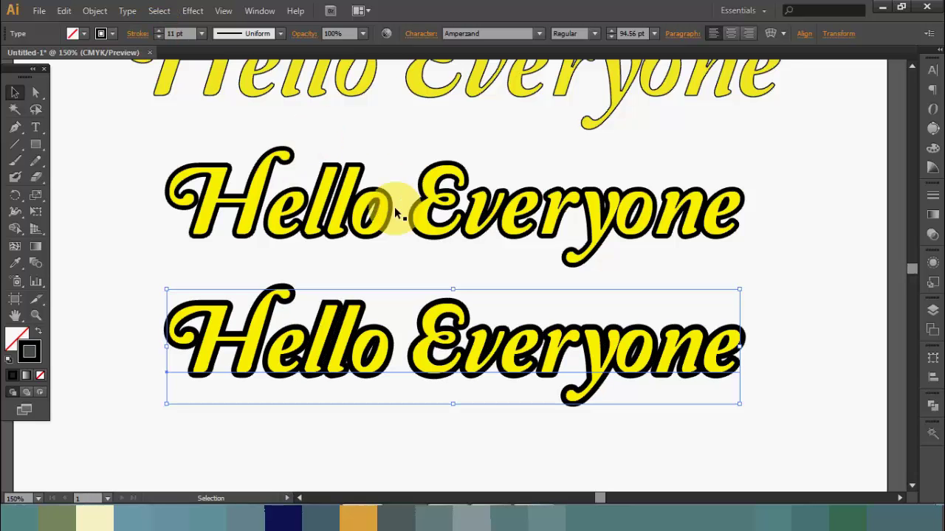
click(161, 38)
click(161, 37)
click(118, 288)
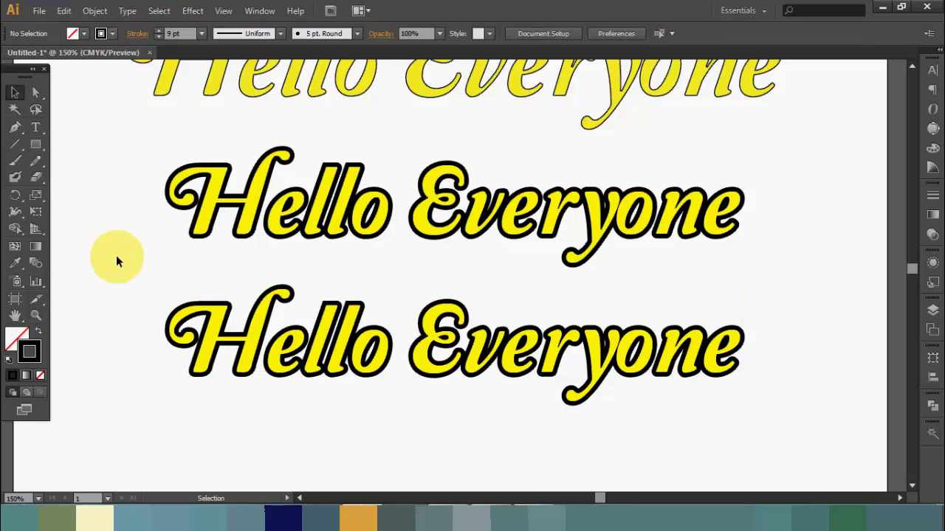
- Change the fill of the front copy in the lowest text stack to red (FF0000) and deselect it
click(251, 330)
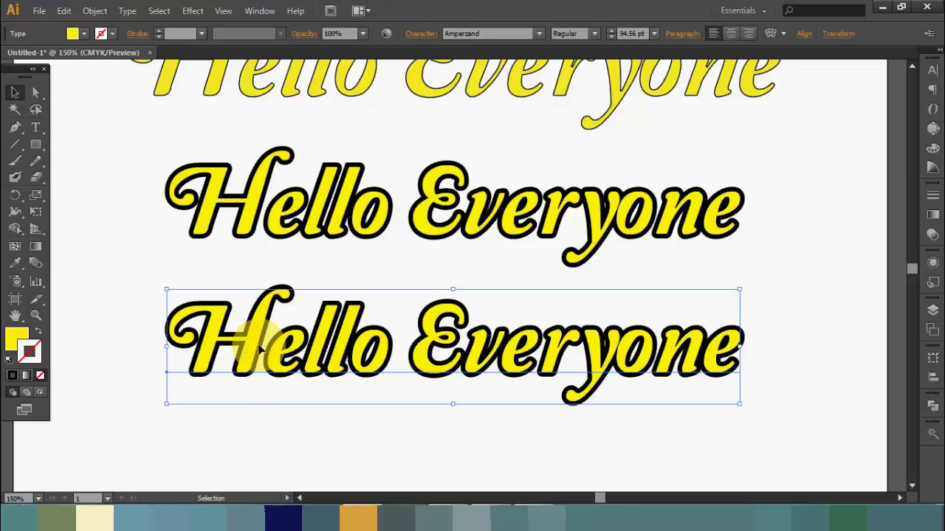
double_click(16, 340)
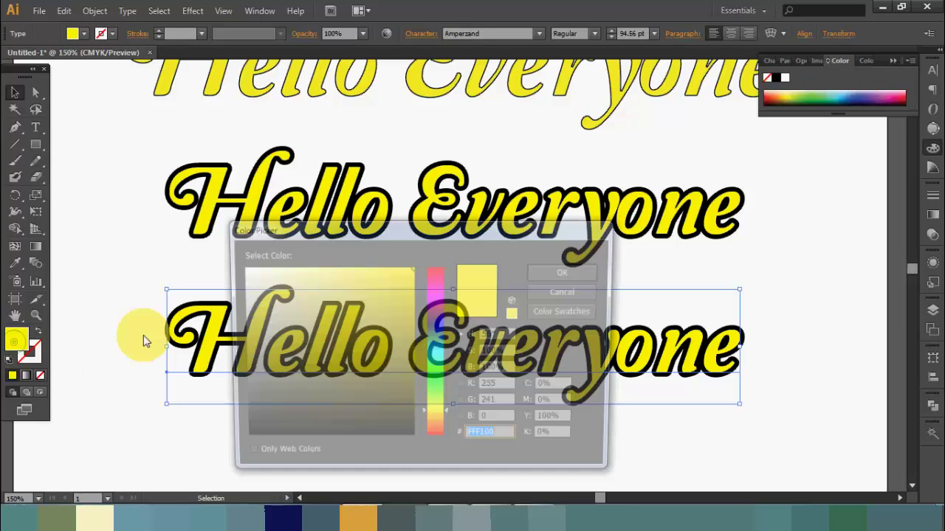
drag(435, 274, 434, 254)
click(574, 272)
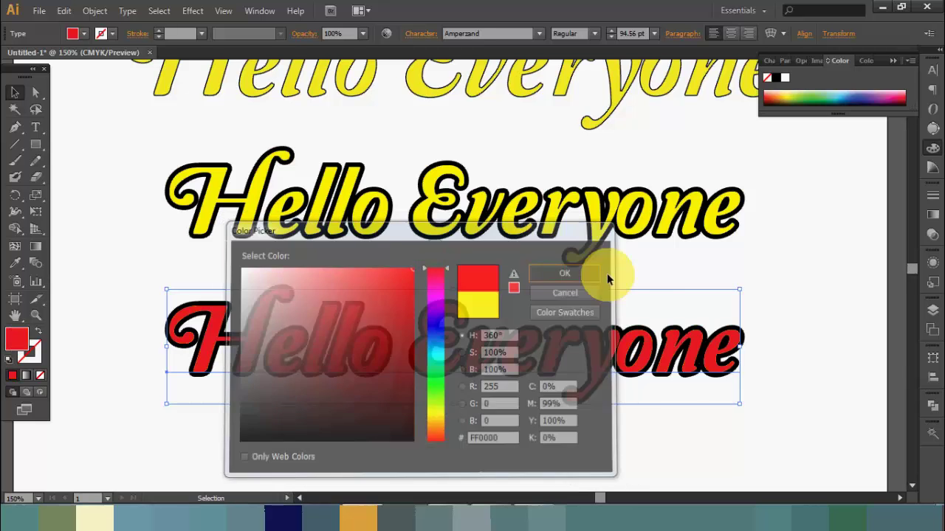
click(796, 325)
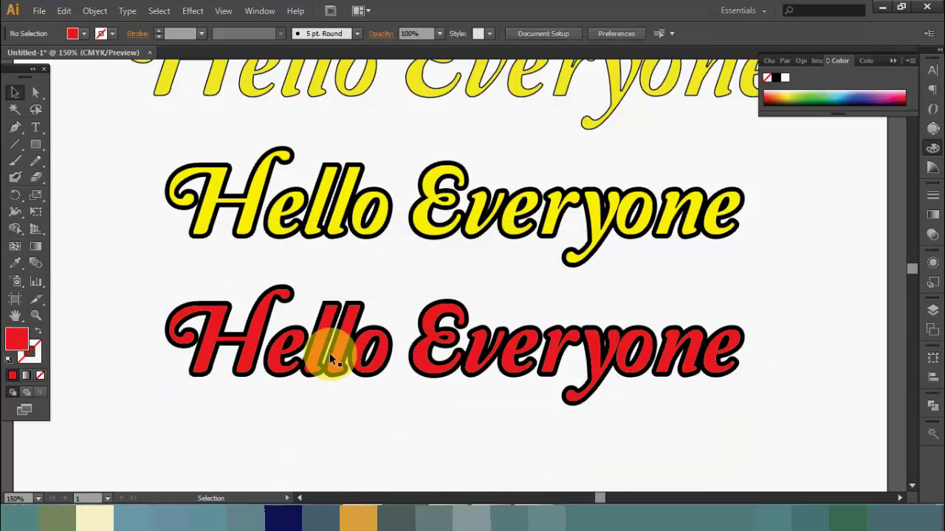
- Move the red front text down off the black-stroked copy behind it, then undo the move
click(435, 340)
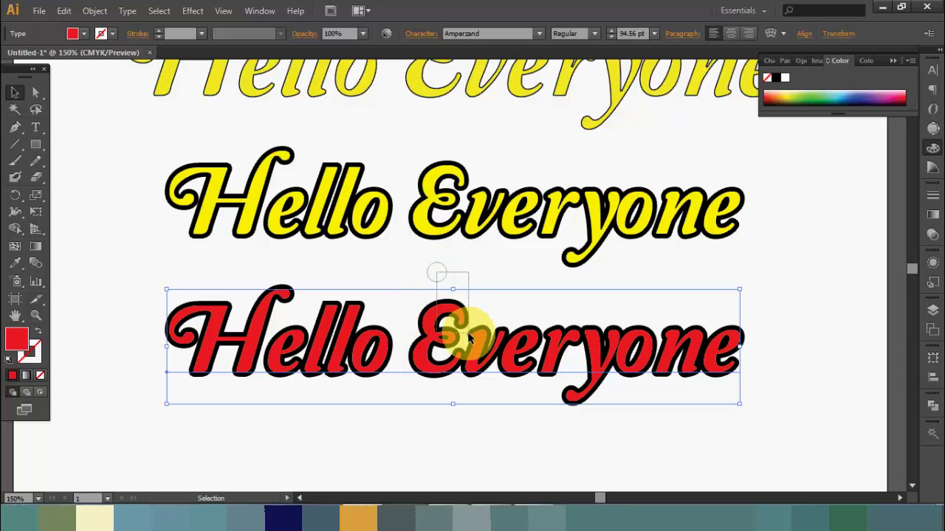
click(434, 338)
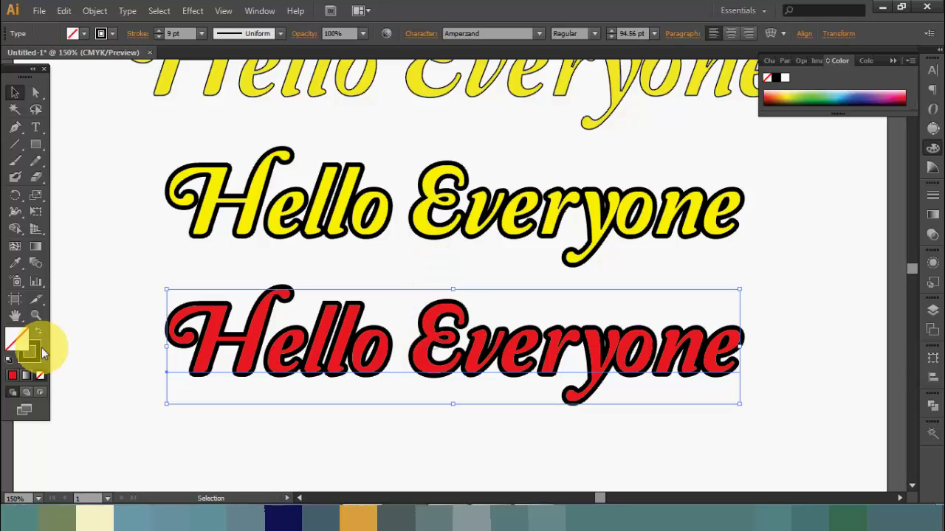
click(428, 438)
mouse_move(426, 350)
mouse_down()
mouse_move(423, 431)
mouse_move(452, 423)
mouse_up()
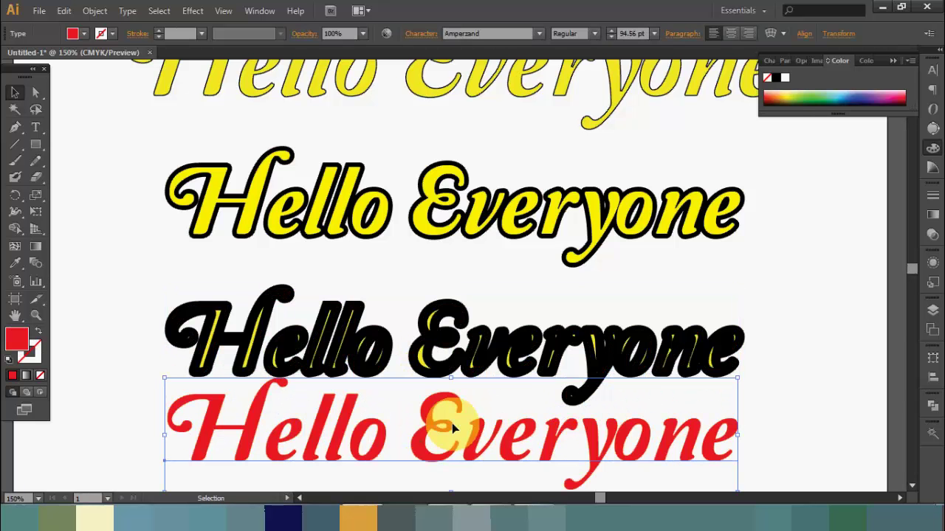
click(795, 383)
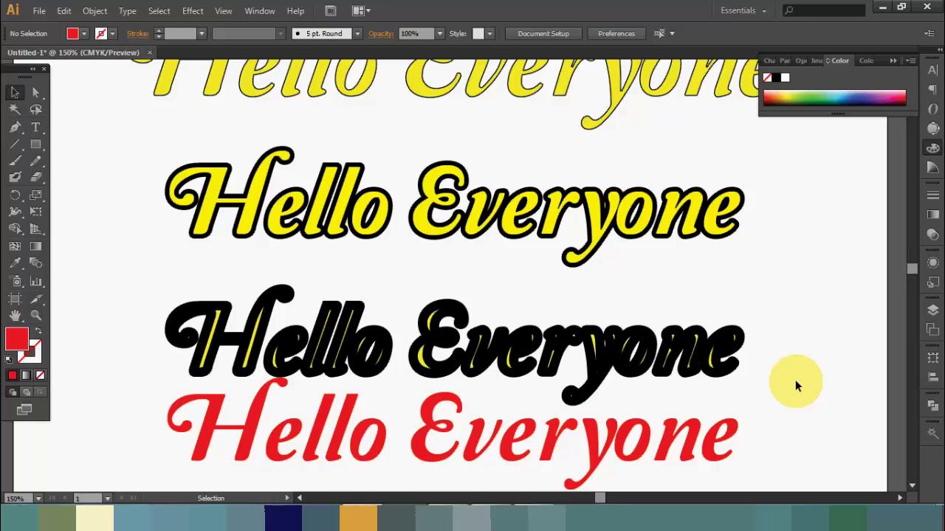
key(ctrl)
key(ctrl+z)
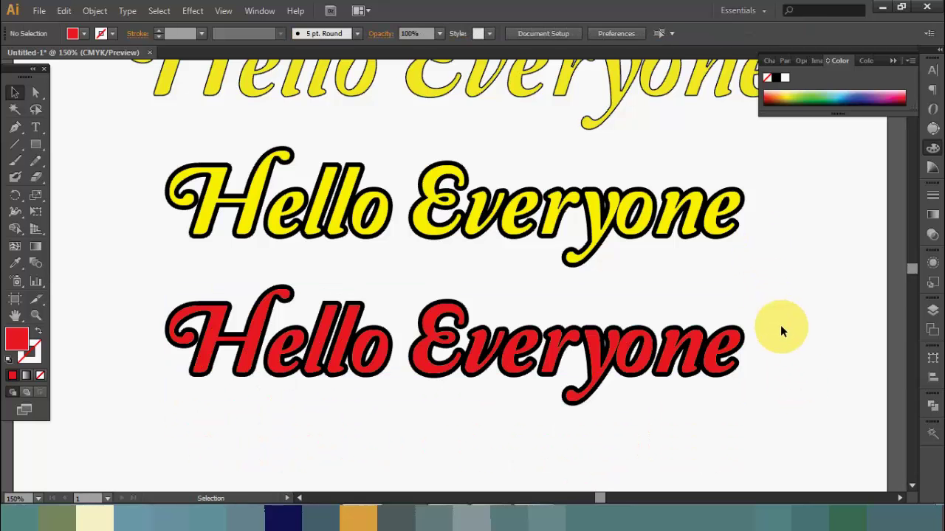
drag(780, 310, 783, 214)
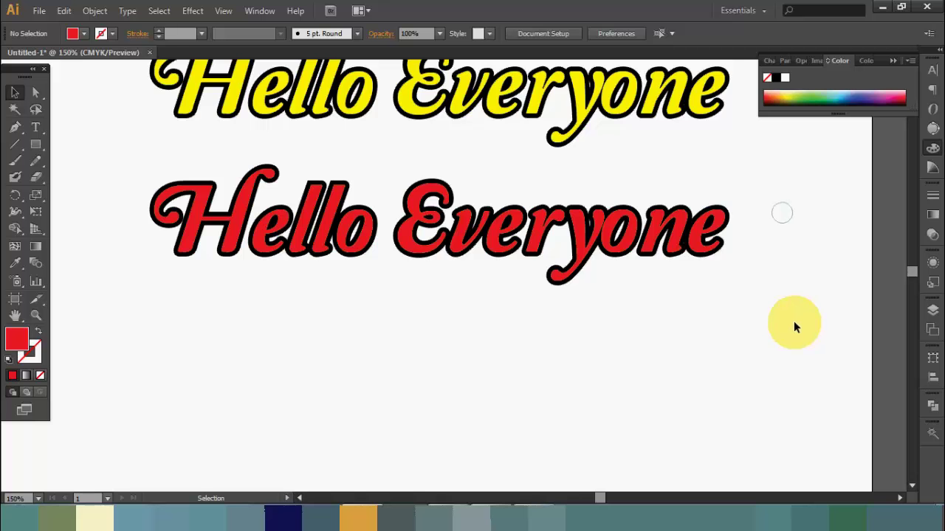
drag(784, 276, 783, 451)
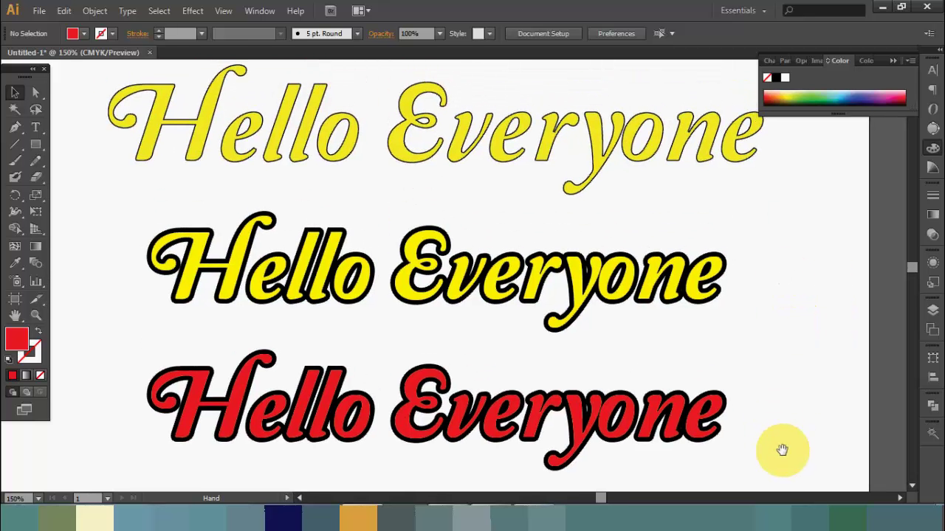
drag(801, 369, 794, 396)
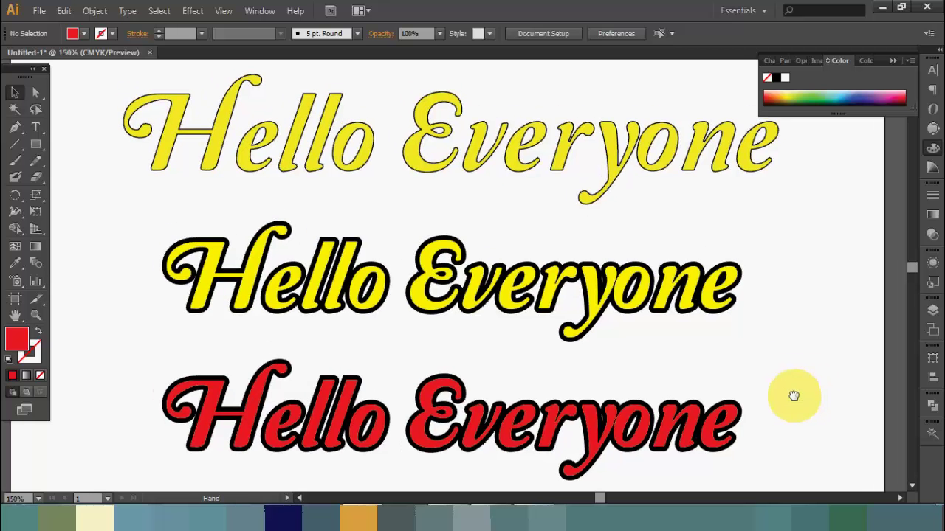